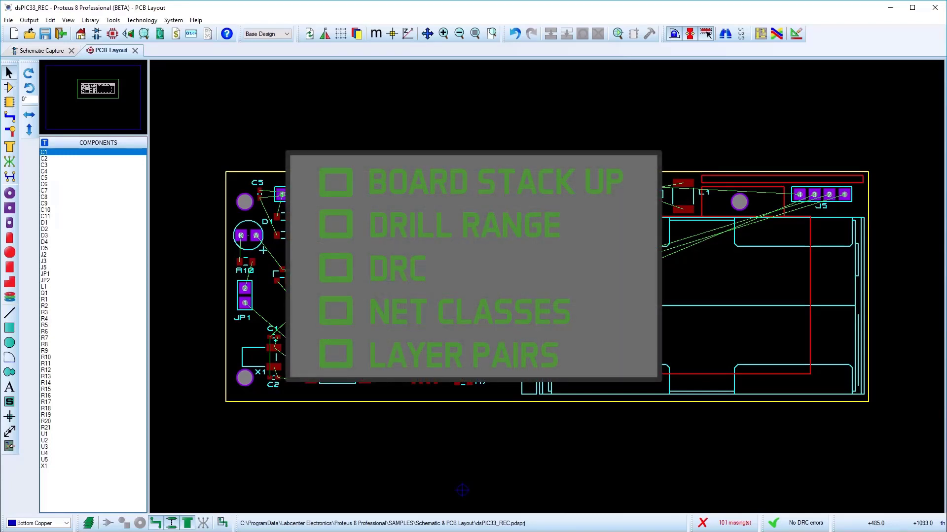
- Use the stackup wizard to define a board stackup with 4 copper layers, keeping the Internal Pairs board style
click(142, 19)
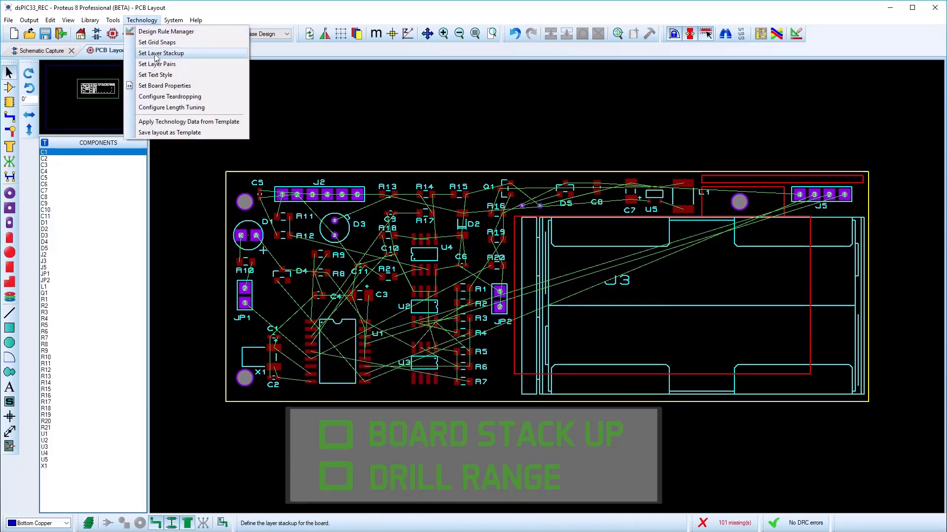
click(156, 53)
click(360, 363)
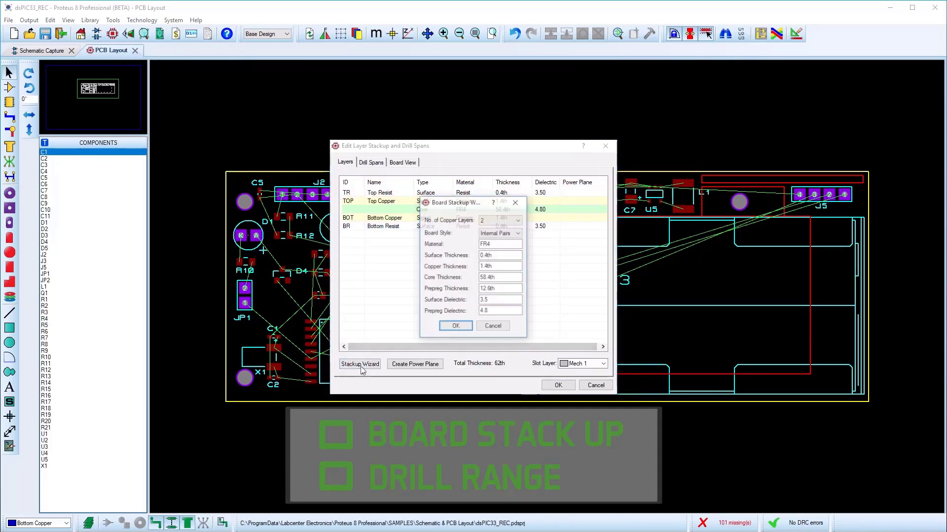
click(511, 222)
click(503, 236)
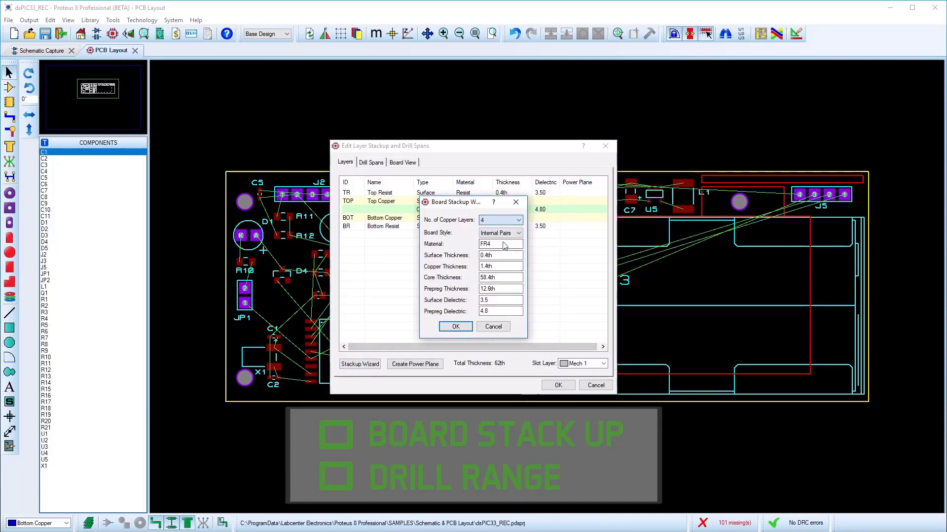
click(455, 327)
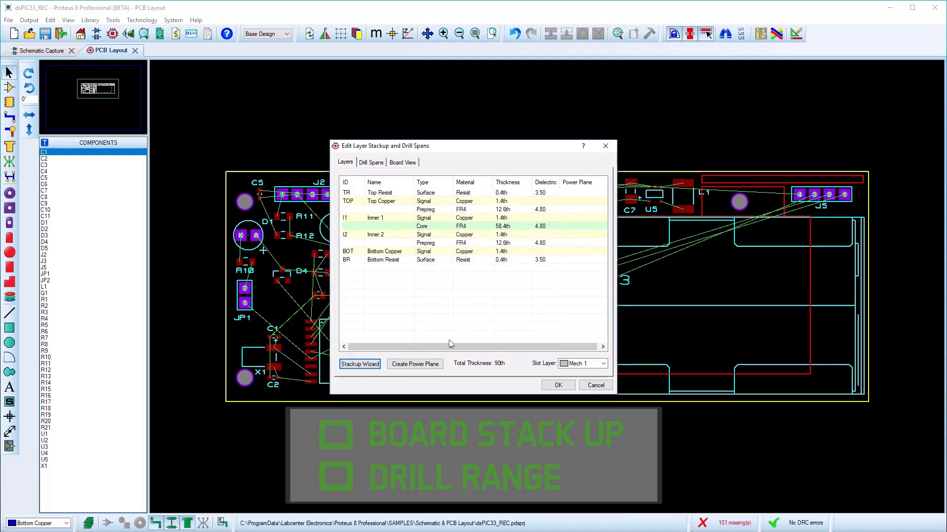
- Create a power plane for the GND=POWER net on Bottom Copper with the DEFAULT boundary
click(416, 363)
click(493, 252)
click(474, 294)
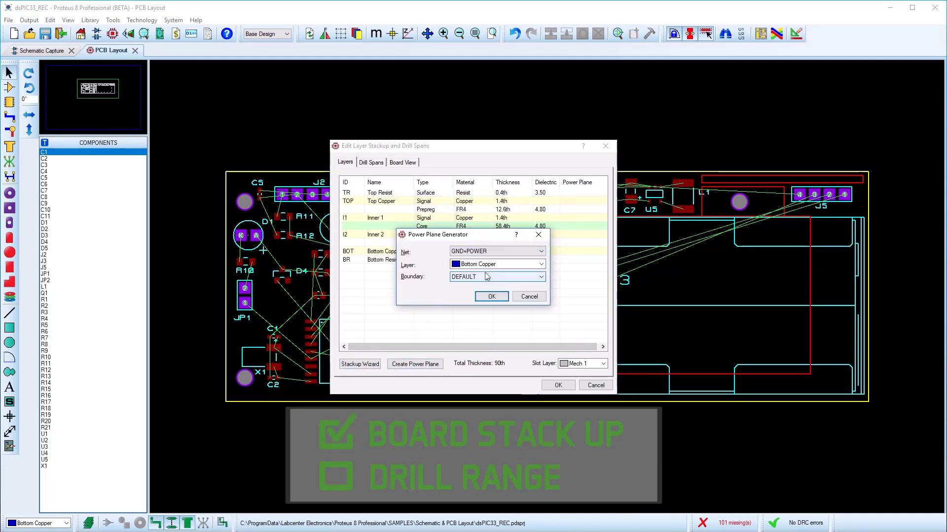
click(491, 298)
- Create drill spans from the cores, add one from Top Copper to Inner 2, and accept the stackup after viewing the board
click(373, 164)
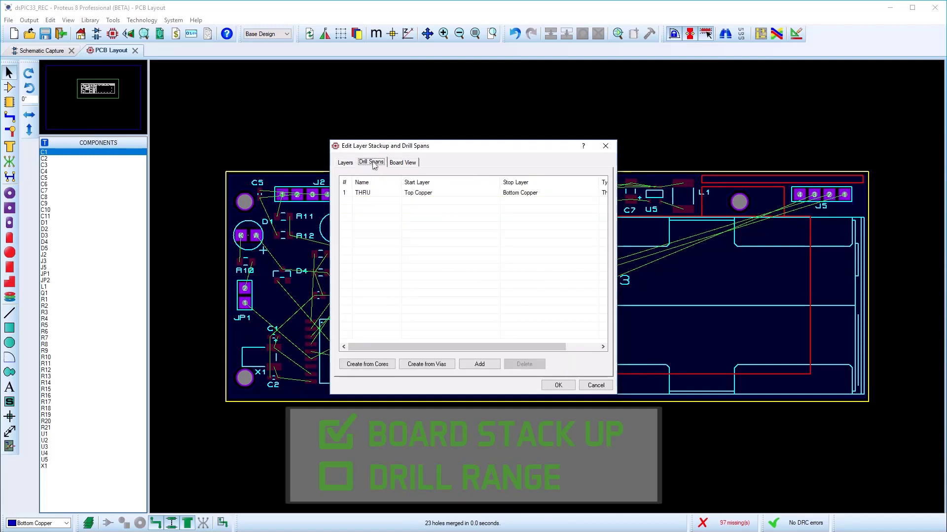
click(386, 365)
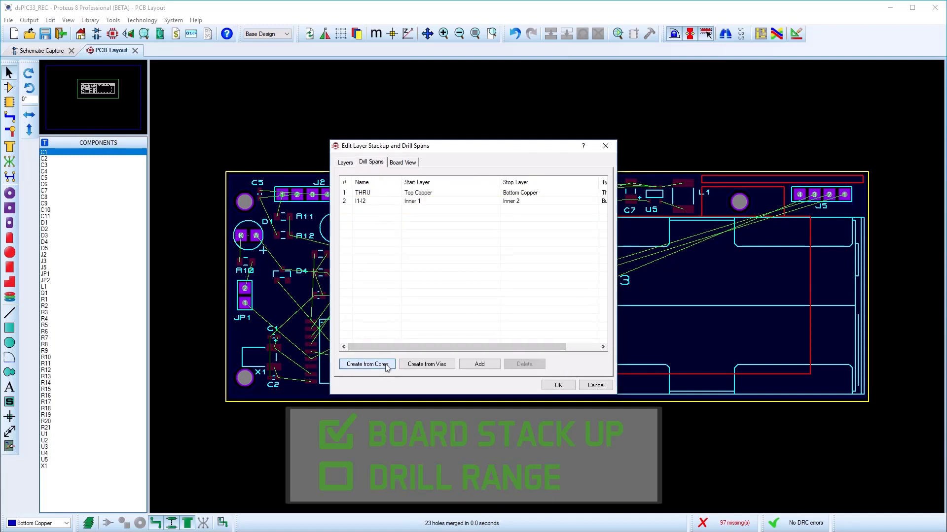
click(479, 364)
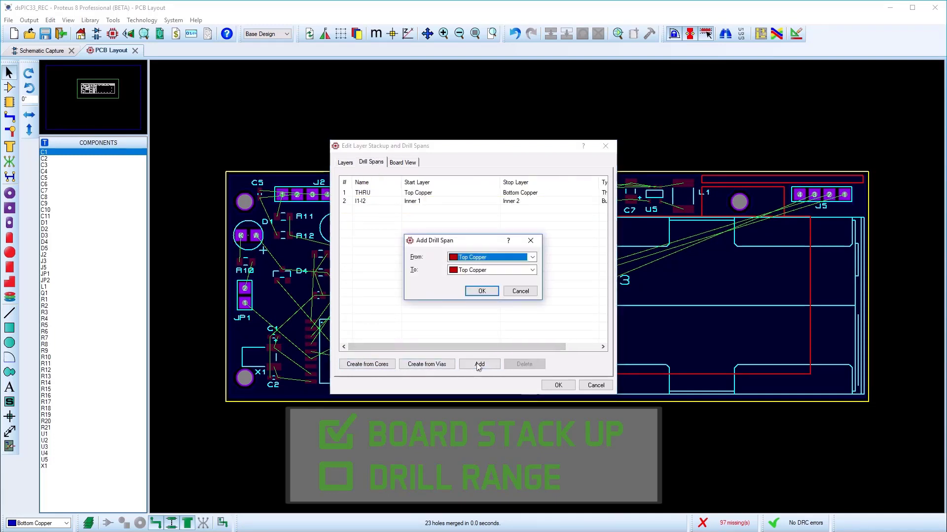
click(526, 273)
click(463, 299)
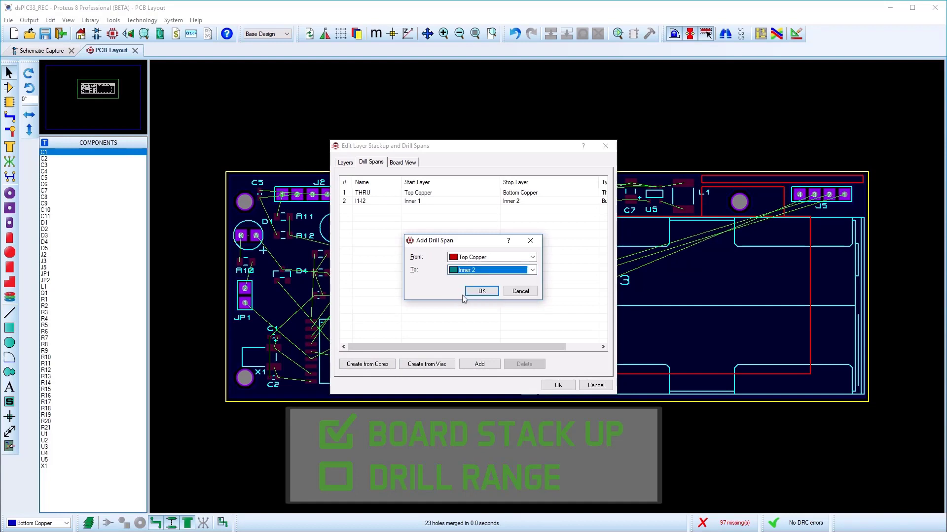
click(481, 291)
click(403, 162)
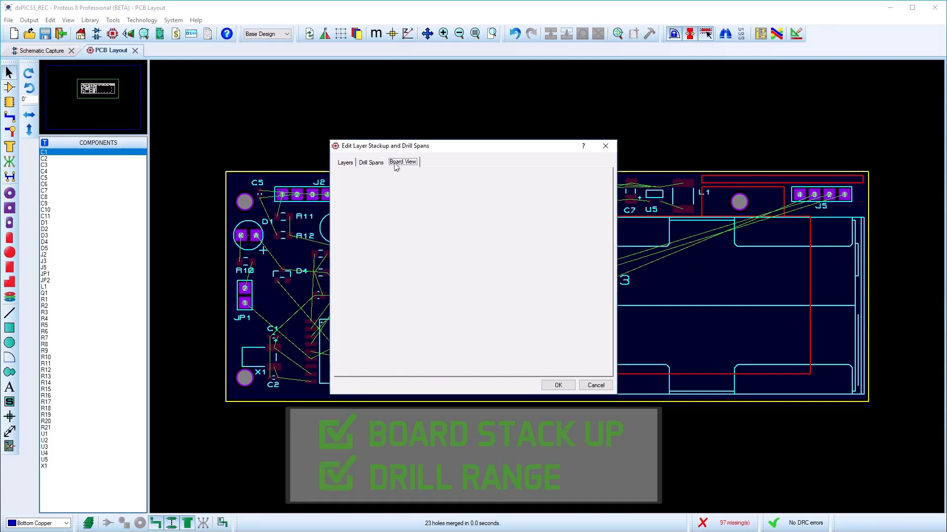
click(554, 387)
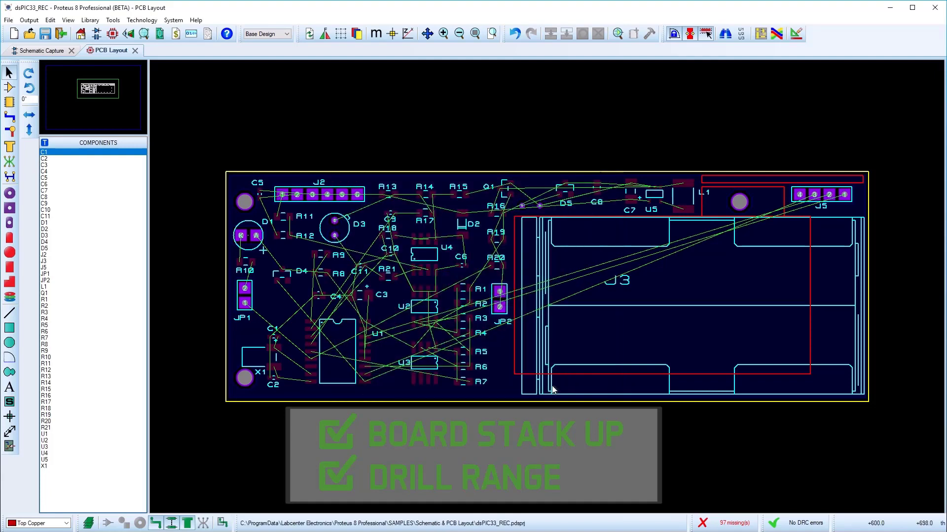
- Add a board-wide design rule named POWER with 14th pad-pad and trace-trace clearances
click(796, 35)
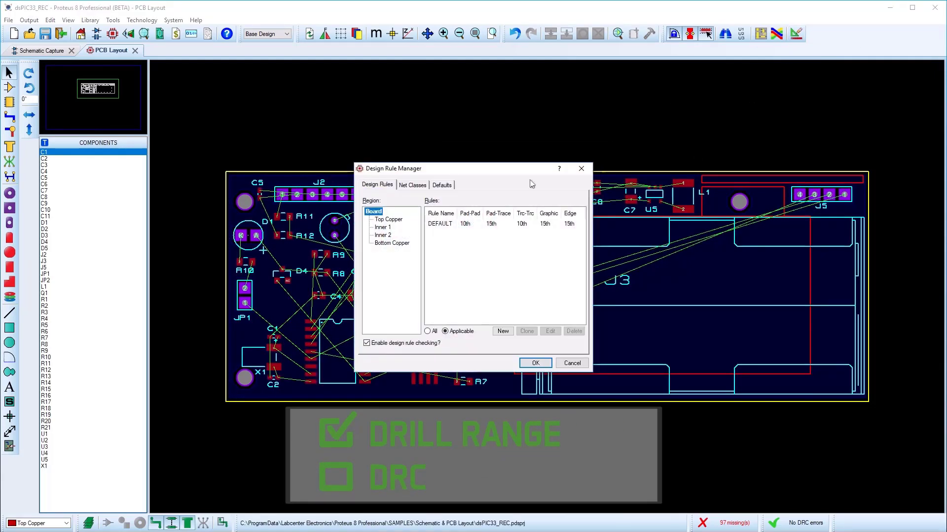
click(503, 330)
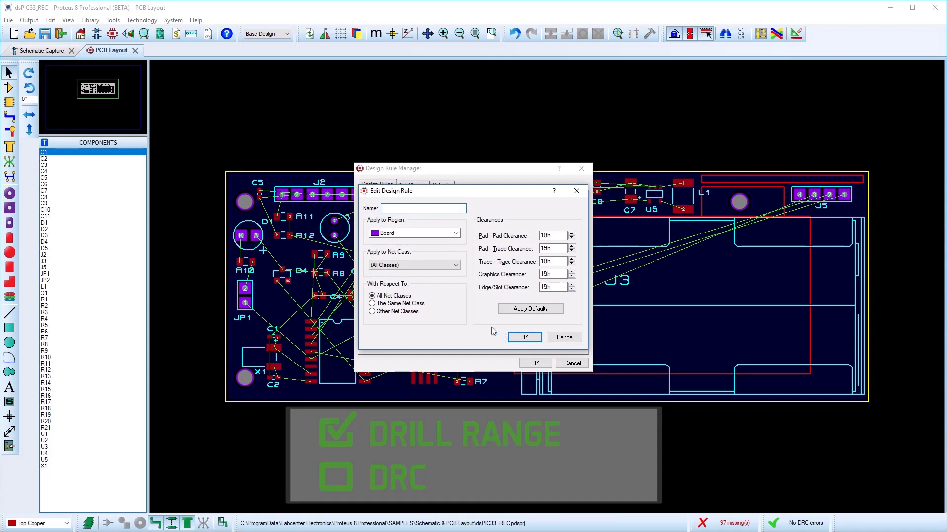
click(441, 264)
click(436, 291)
click(524, 338)
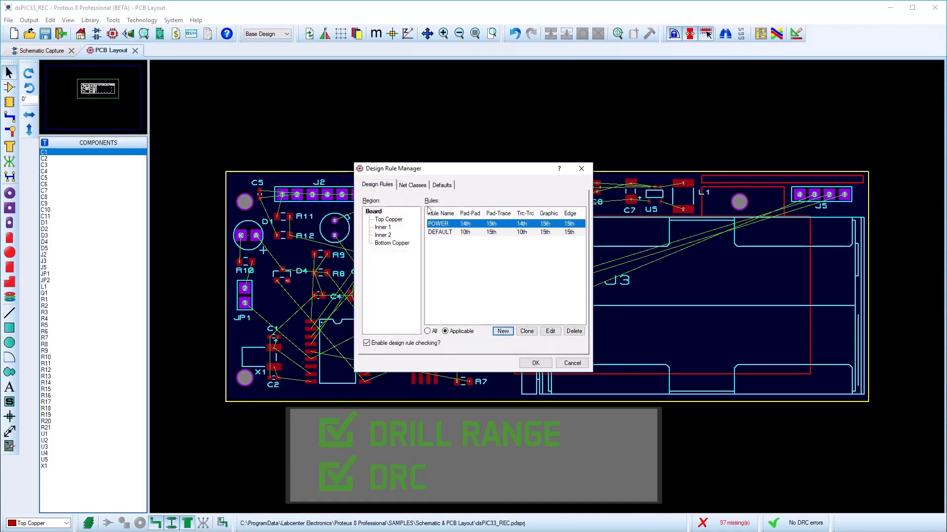
- Configure the routing styles of the POWER net class and accept the design rule settings
click(413, 185)
click(428, 203)
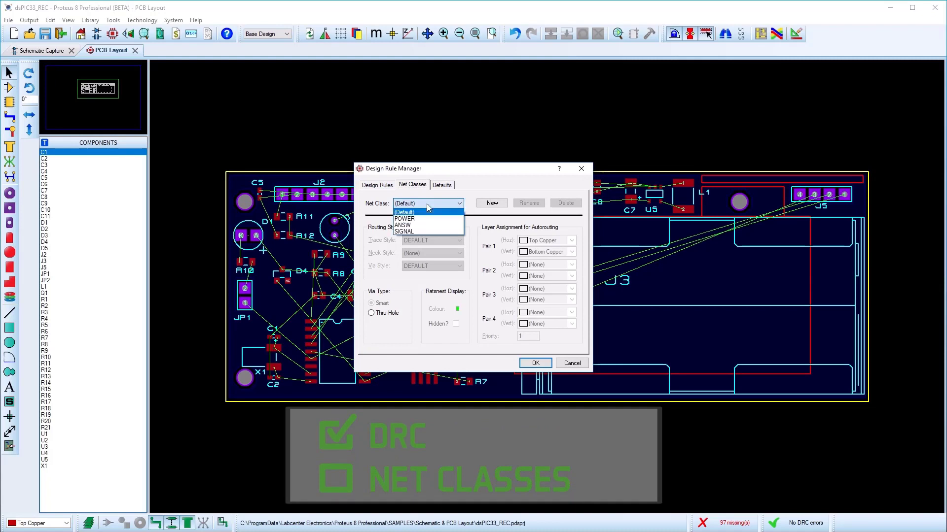
click(428, 220)
click(430, 240)
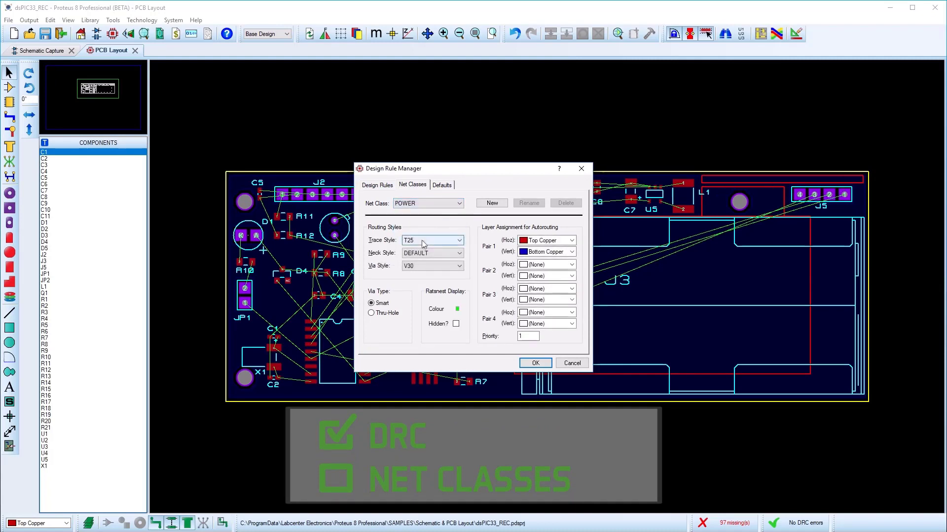
click(418, 255)
click(526, 364)
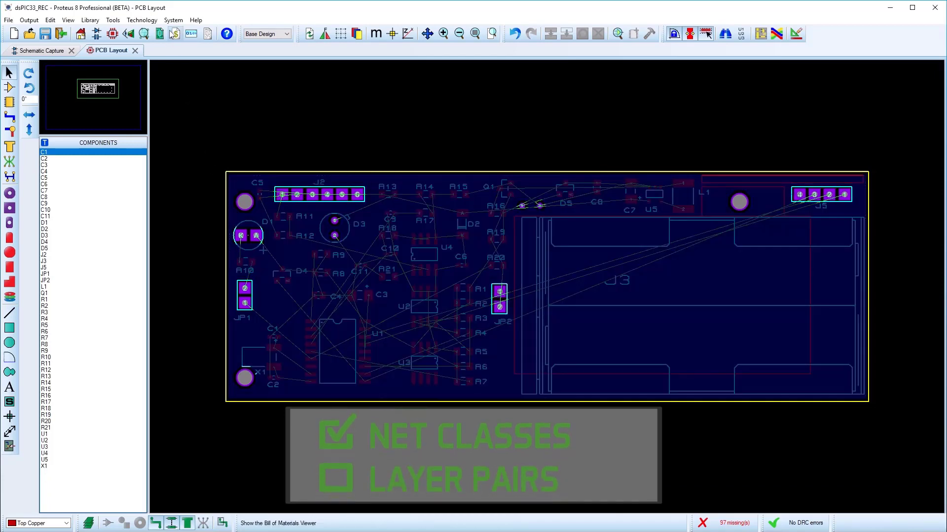
- Open the layer pair settings and accept Top Copper paired with Bottom Copper and Inner 1 with Inner 2
click(155, 21)
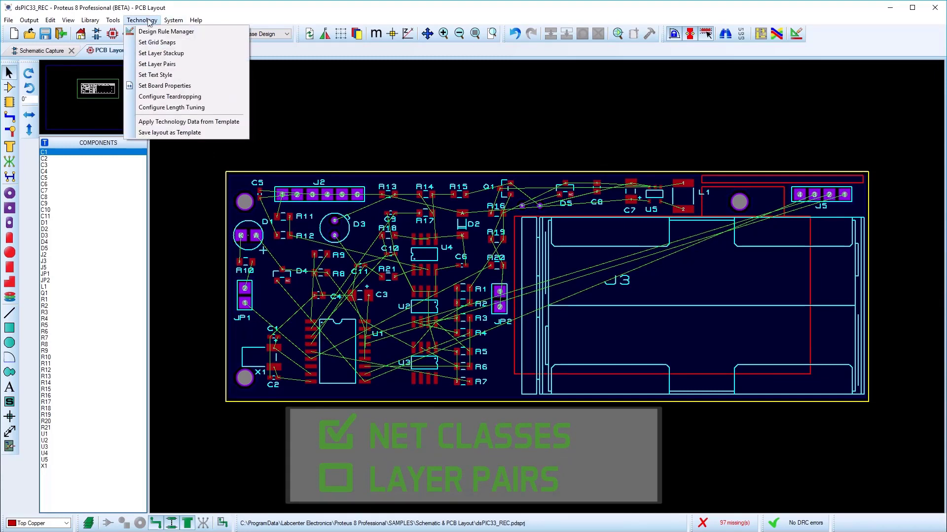
click(148, 64)
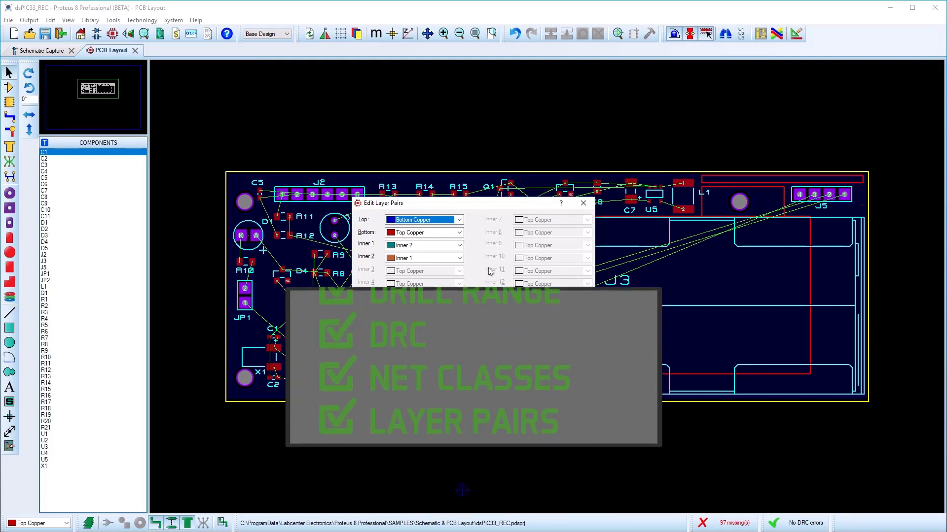
click(531, 329)
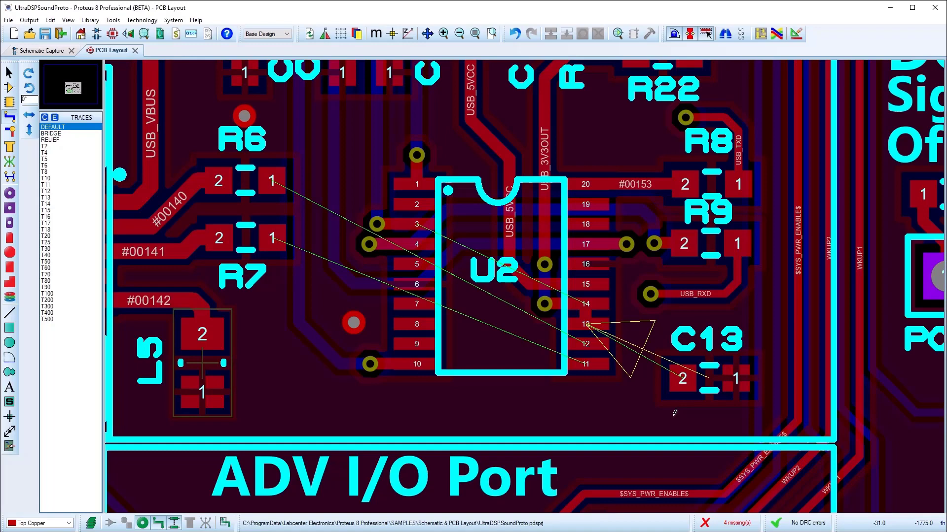
- Route the USB_3V3OUT connections between C13 pad 2 and U2 pin 13, and between U2 pins 14 and 3
click(682, 376)
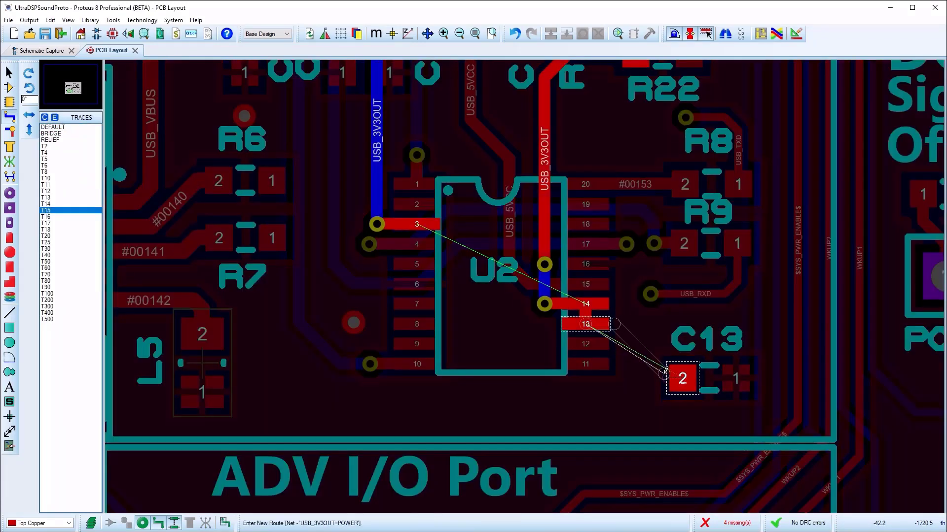
click(585, 324)
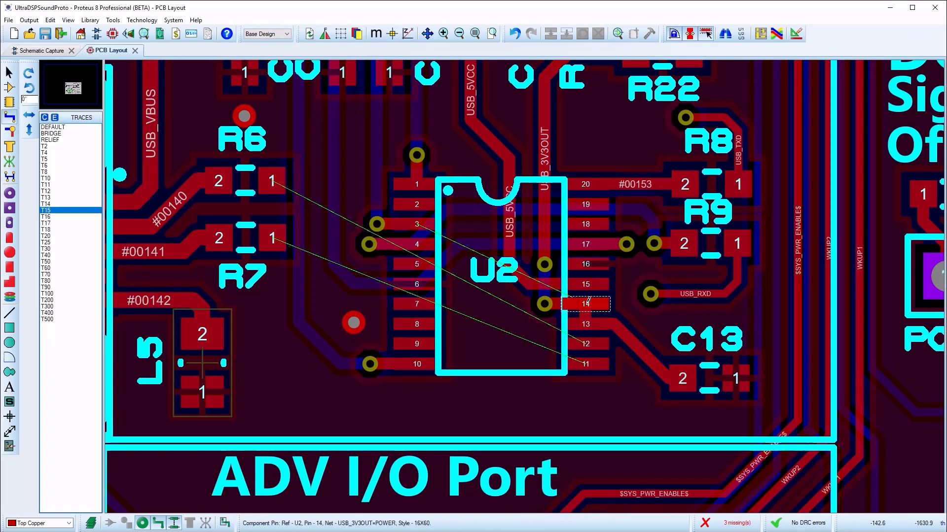
click(587, 302)
click(588, 303)
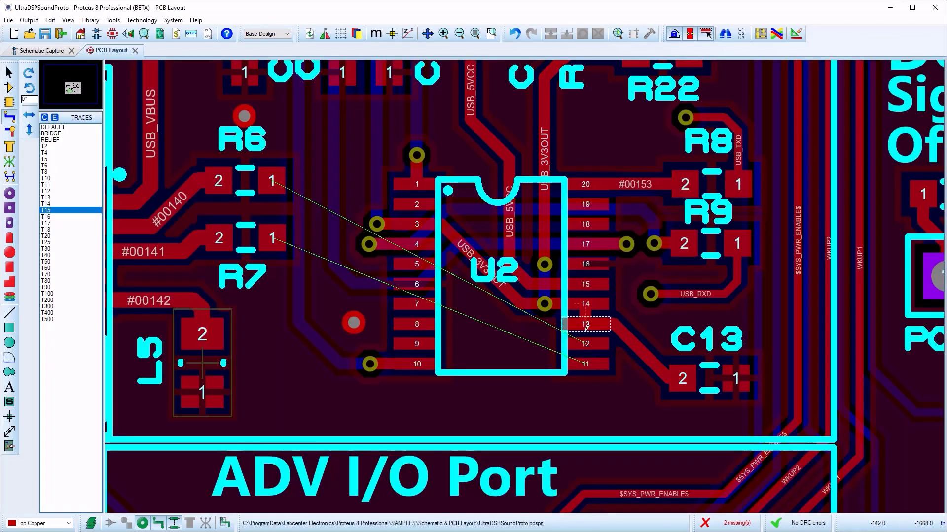
- Auto-complete the trace between U2 pin 12 and R6 pad 1, and start routing from U2 pin 11 towards R7 pad 1
click(588, 343)
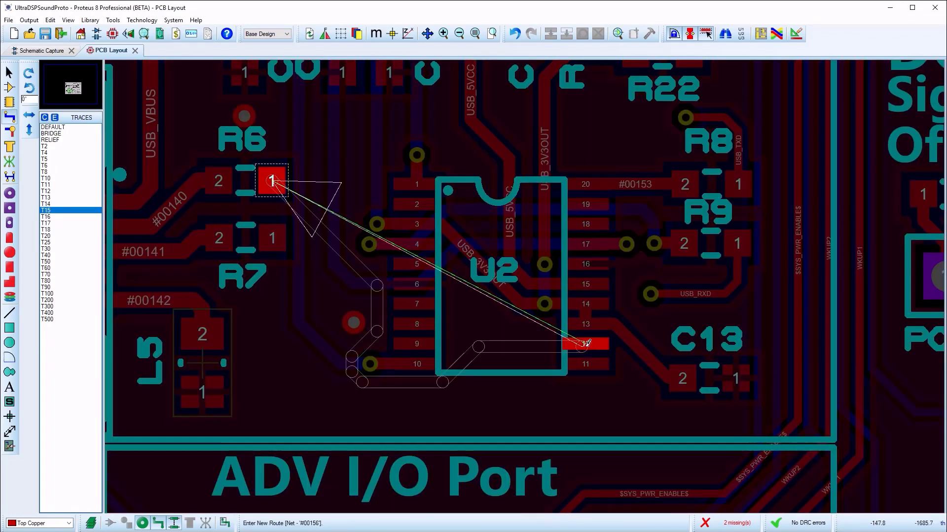
key(Return)
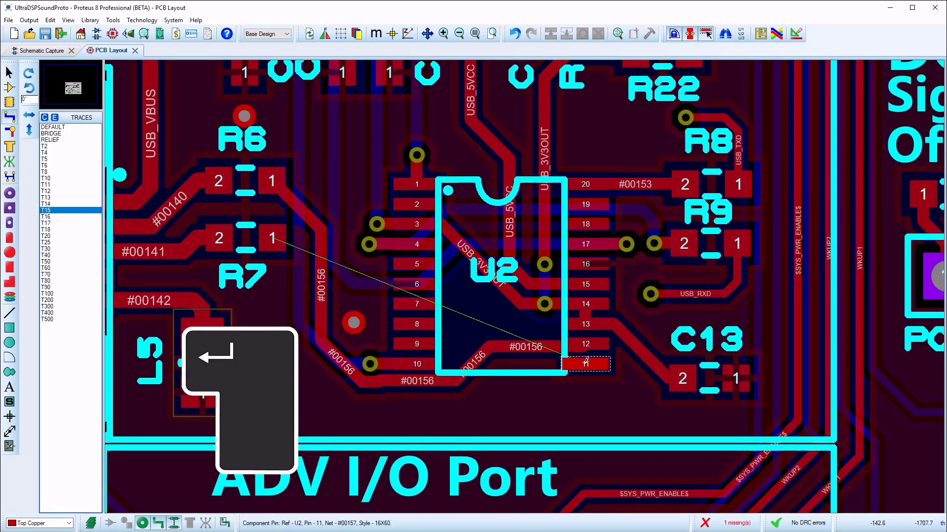
click(586, 364)
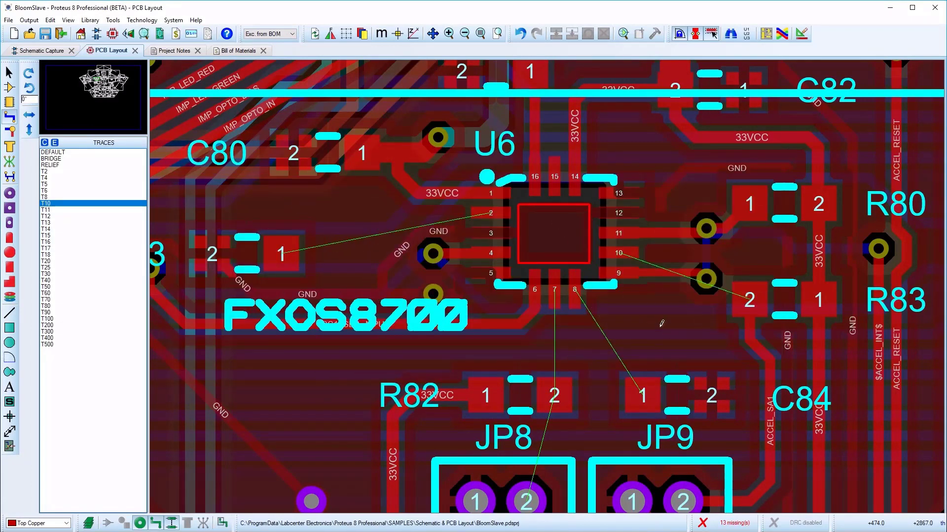
- On the BloomSlave board, route U6 pin 10 to R83 pad 2 and U6 pin 2 to pad 1 of the part below C80
click(620, 253)
click(749, 297)
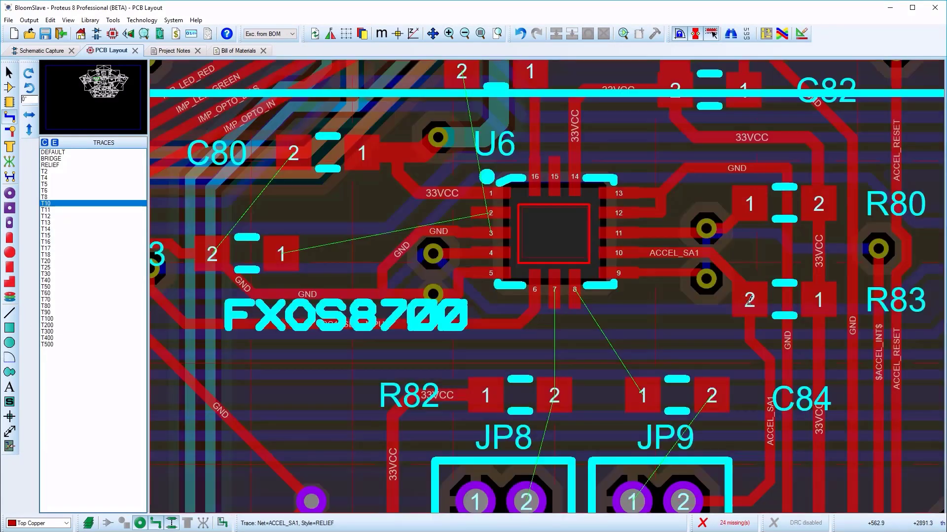
click(492, 212)
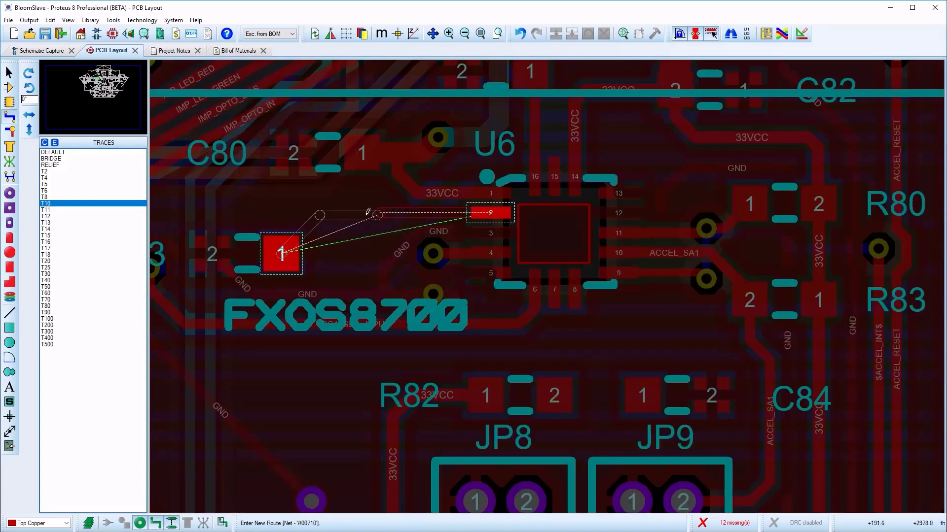
click(281, 252)
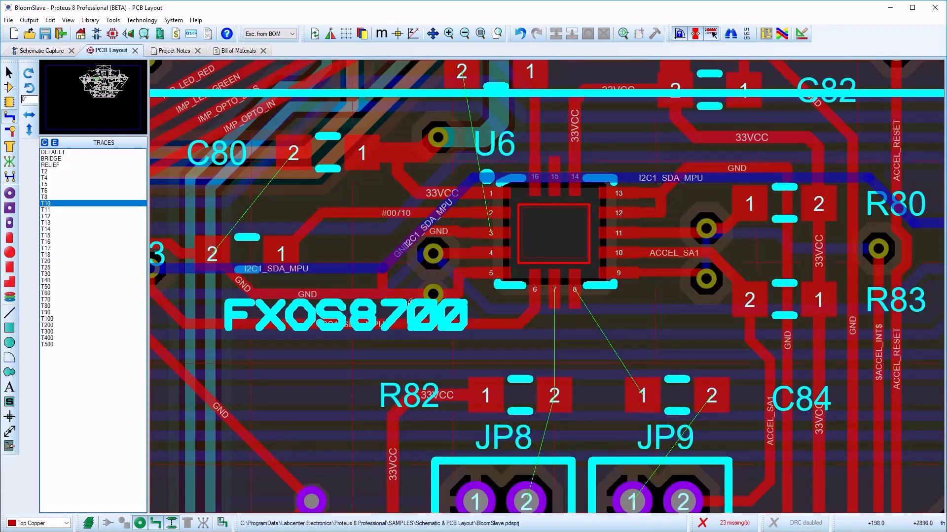
- Route the ACCEL_SA0 net from U6 pin 7 through R82 pad 2 to JP8 pin 2
click(554, 288)
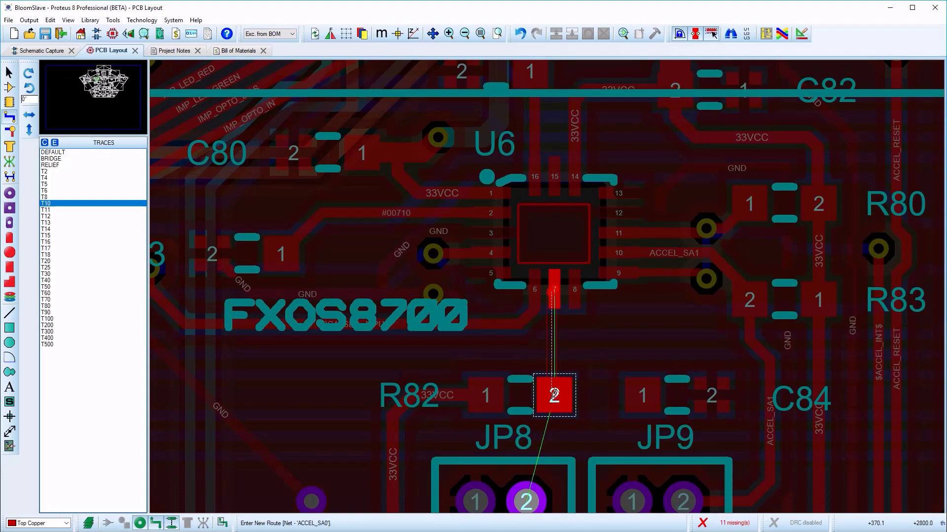
click(555, 394)
click(555, 395)
click(526, 500)
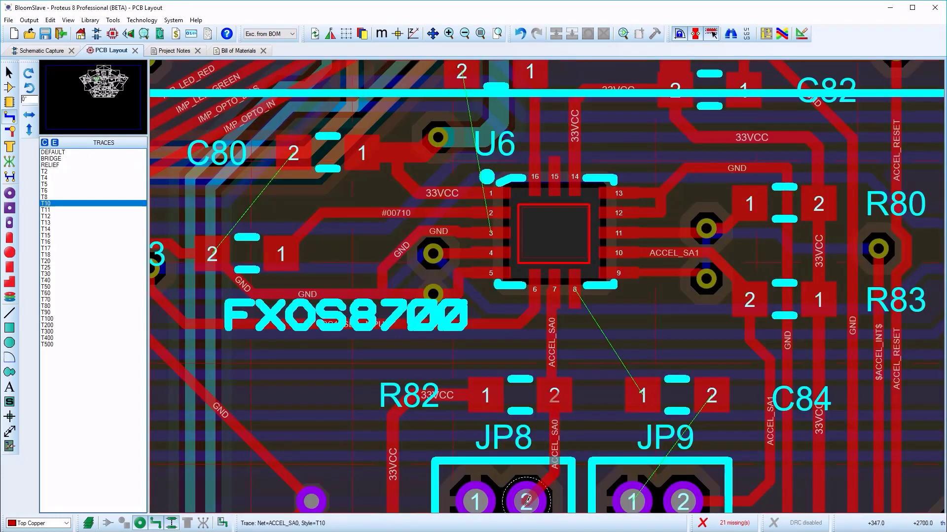
- Route U6 pin 8 to C84 pad 1 and C84 pad 2 to JP9 pin 1
click(574, 291)
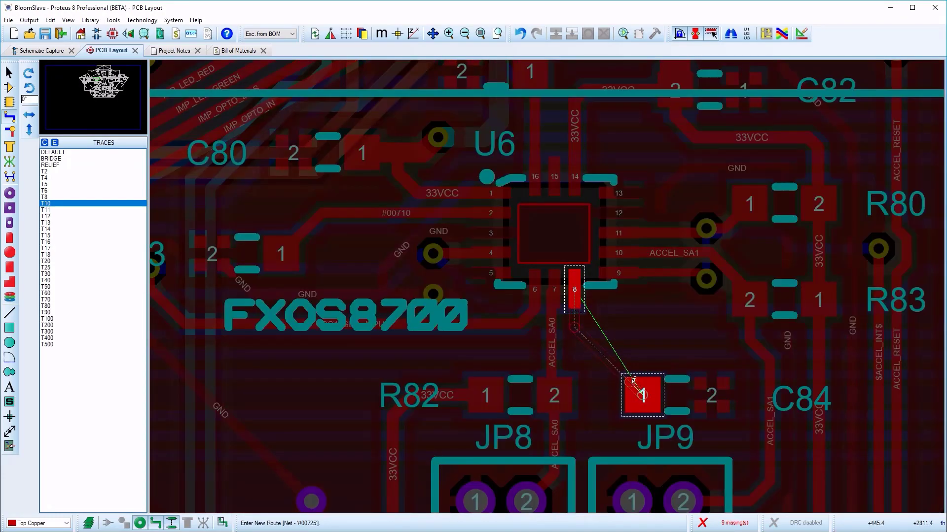
click(642, 394)
click(711, 394)
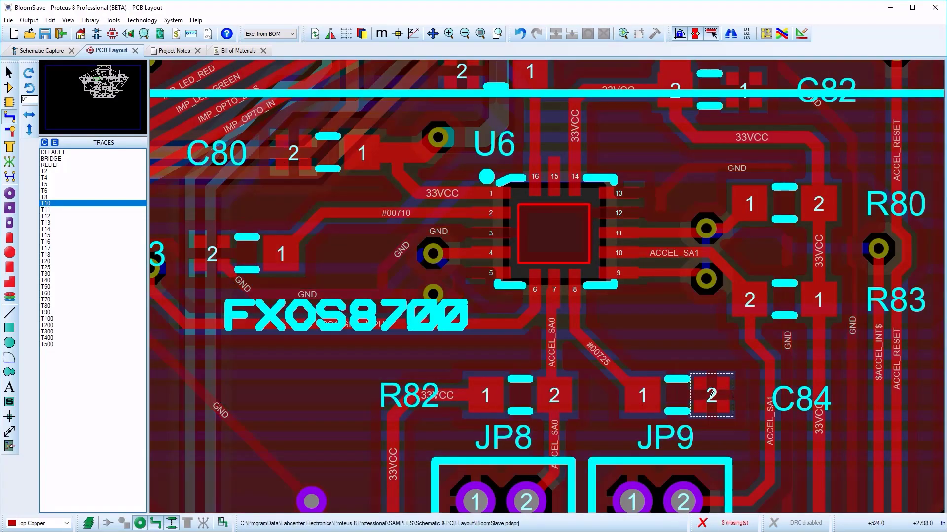
click(632, 499)
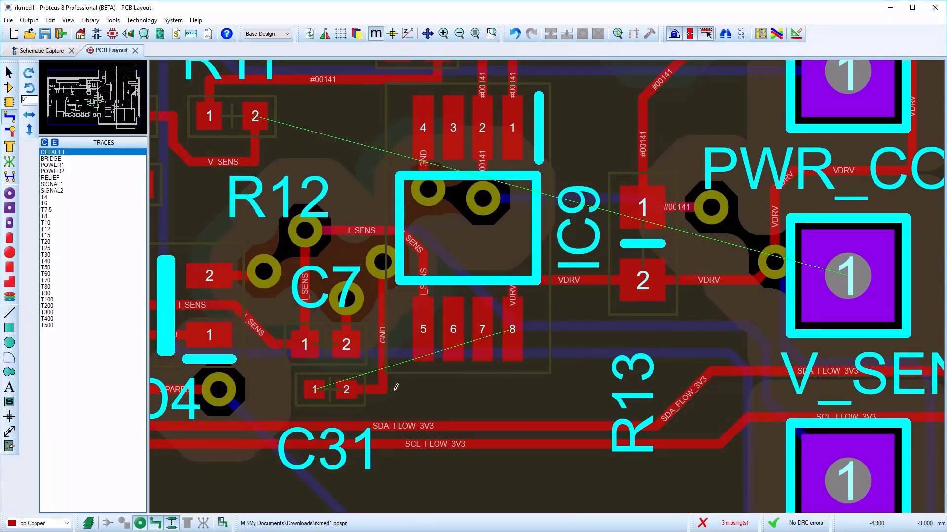
- Route the VDRV net from C31 pad 1 to IC9 pin 8, crossing on Bottom Copper between two vias
click(315, 389)
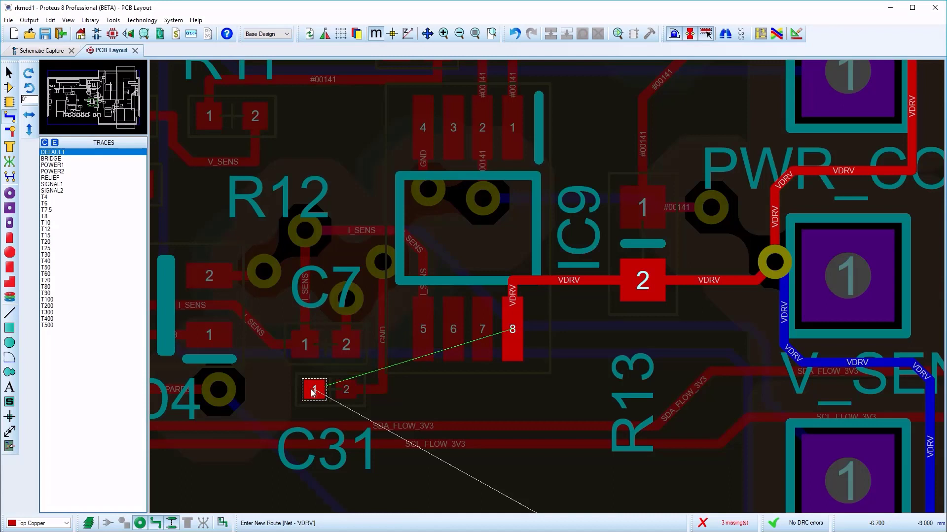
double_click(266, 388)
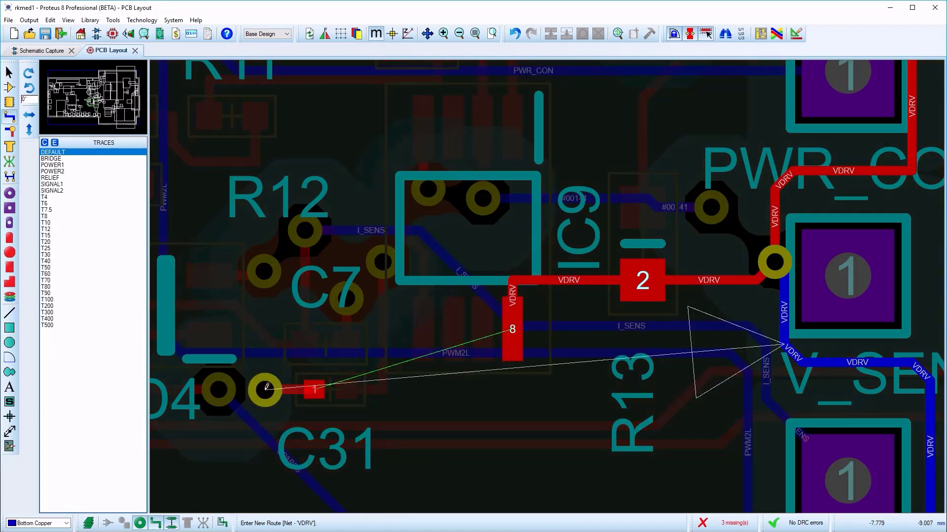
double_click(476, 390)
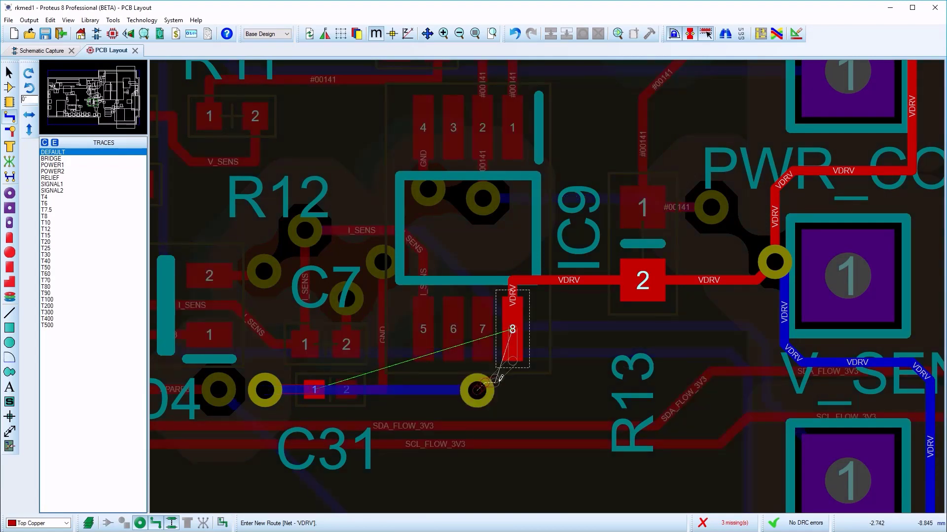
click(514, 326)
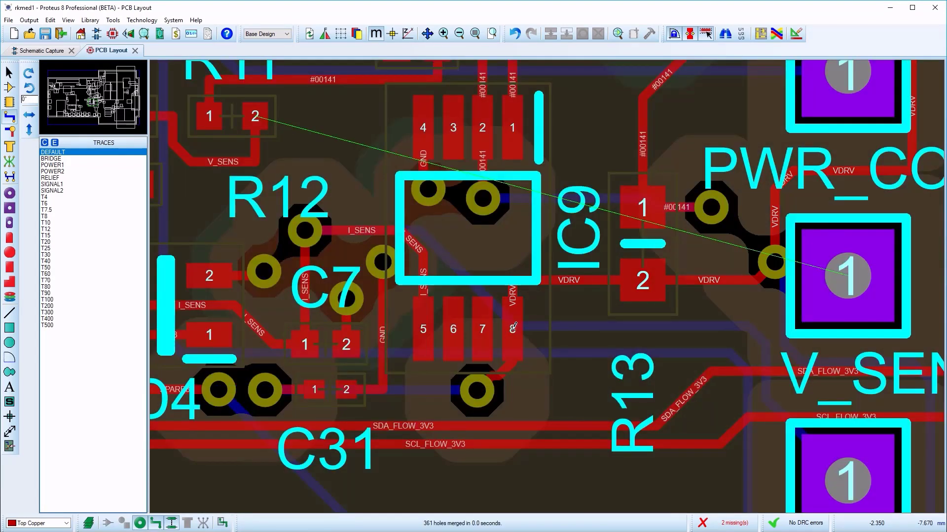
- Start routing the V_SENS net from resistor pad 2 towards the V_SENS connector pad and place a via along the way
click(259, 114)
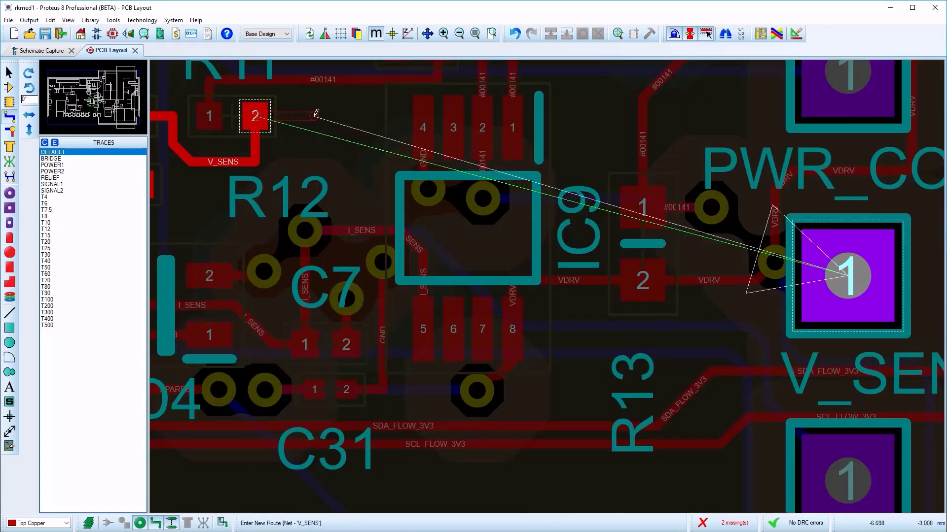
key(space)
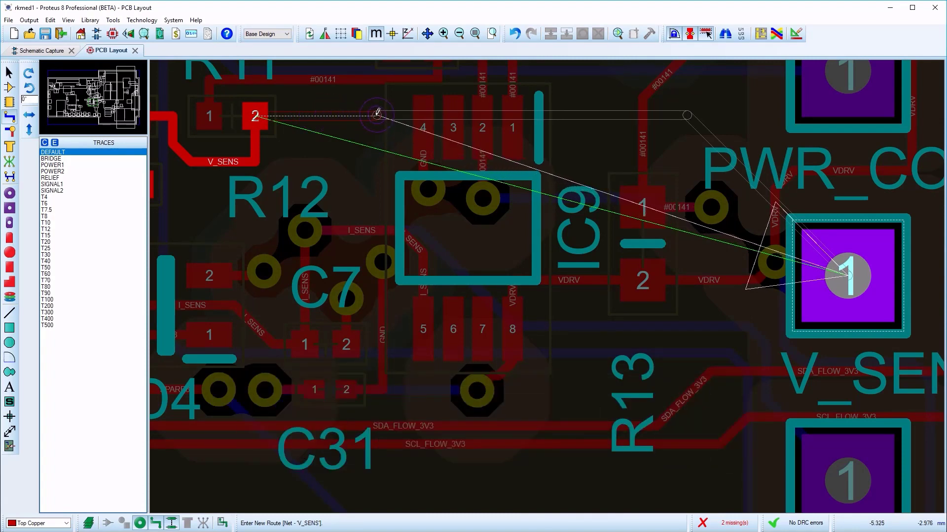
double_click(344, 112)
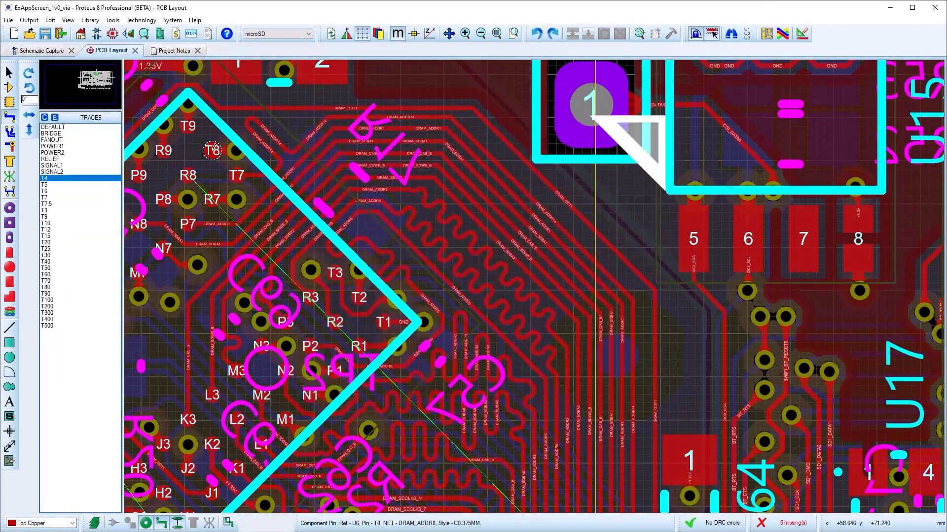
- On the ExAppScreen board, route DRAM_ADDR8 from U6 pin T8 in T4 style, toggle push-and-shove mode, and open the Route Command Centre
click(212, 151)
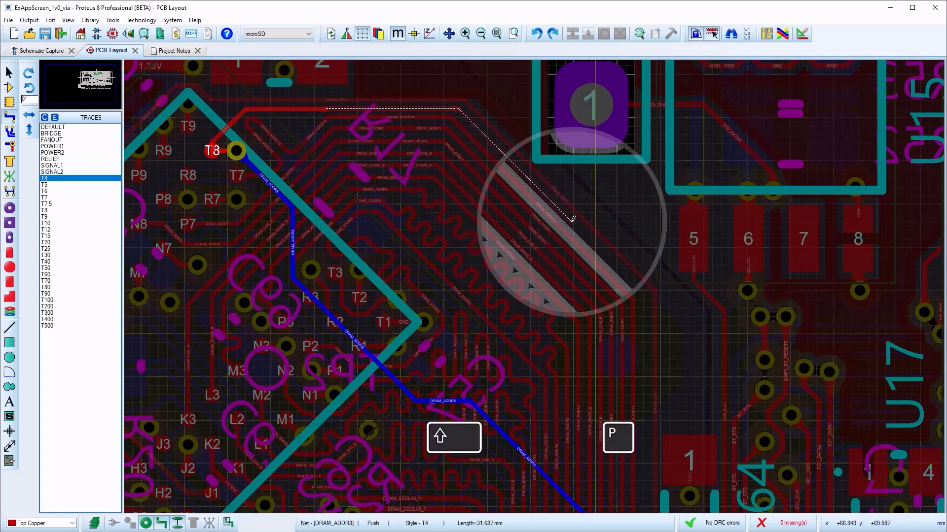
key(shift+p)
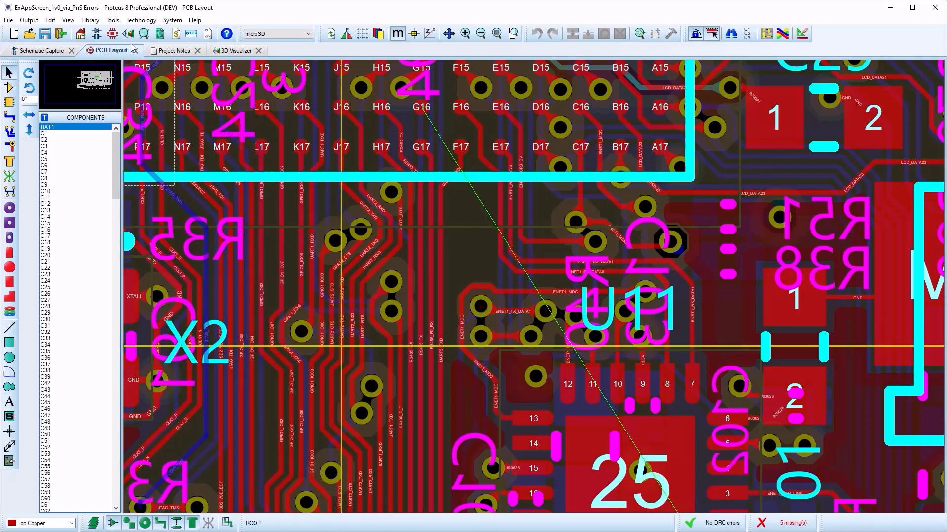
click(118, 21)
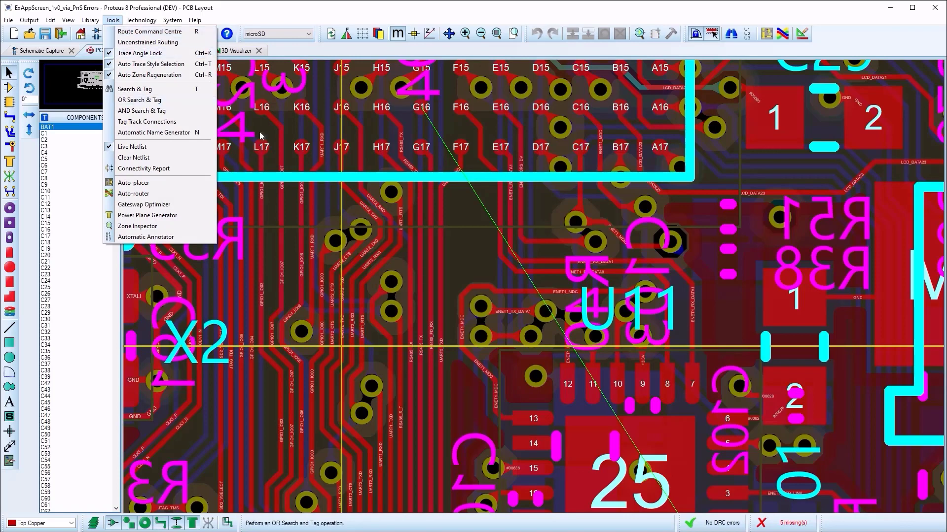
key(r)
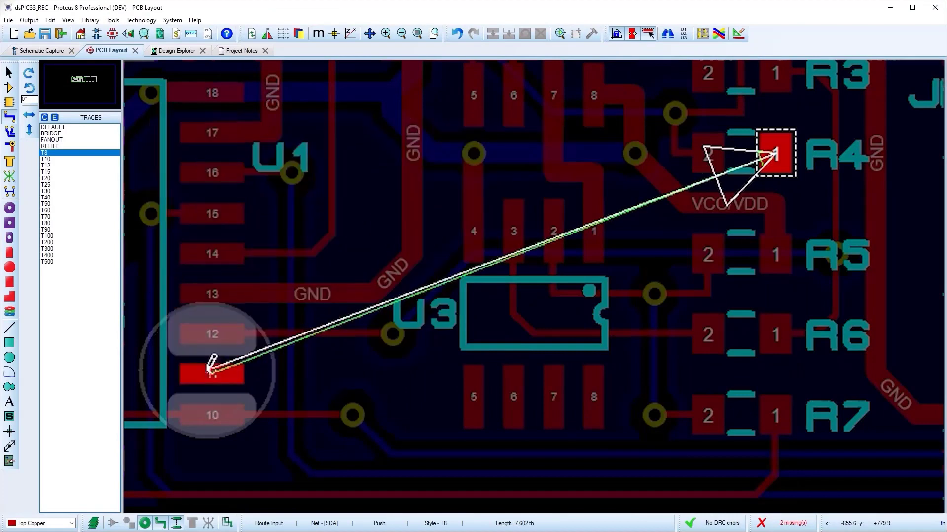
- On the dsPIC33_REC board, route the SDA net from pin 11 below U3 and up between the R7 and R6 pads towards R4 pad 1
click(211, 368)
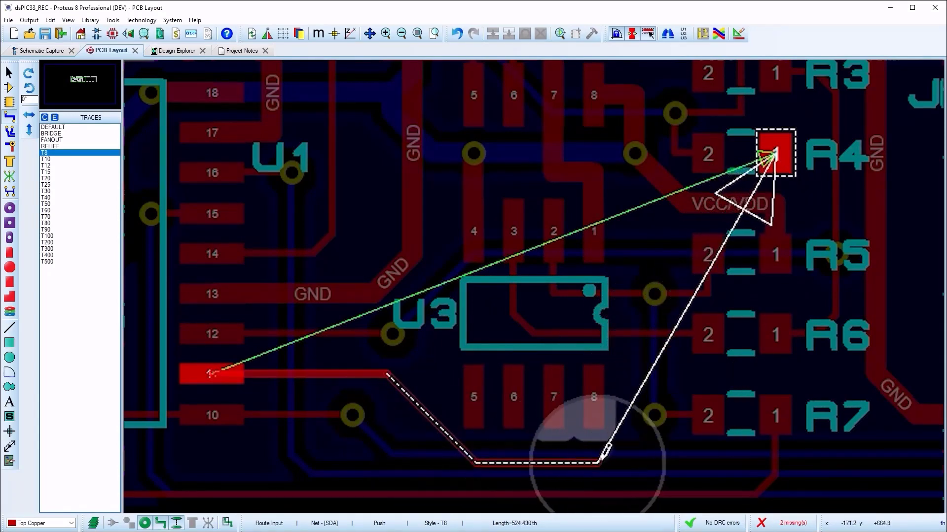
click(732, 453)
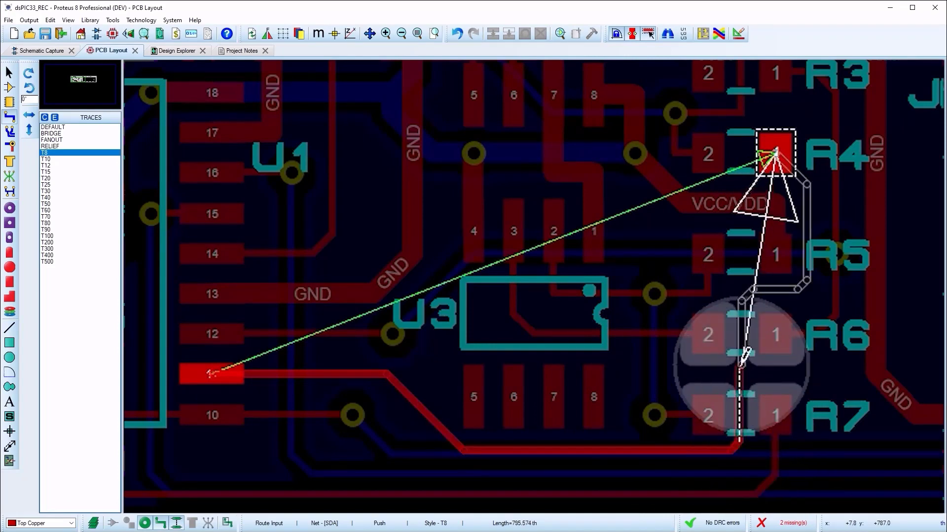
click(756, 291)
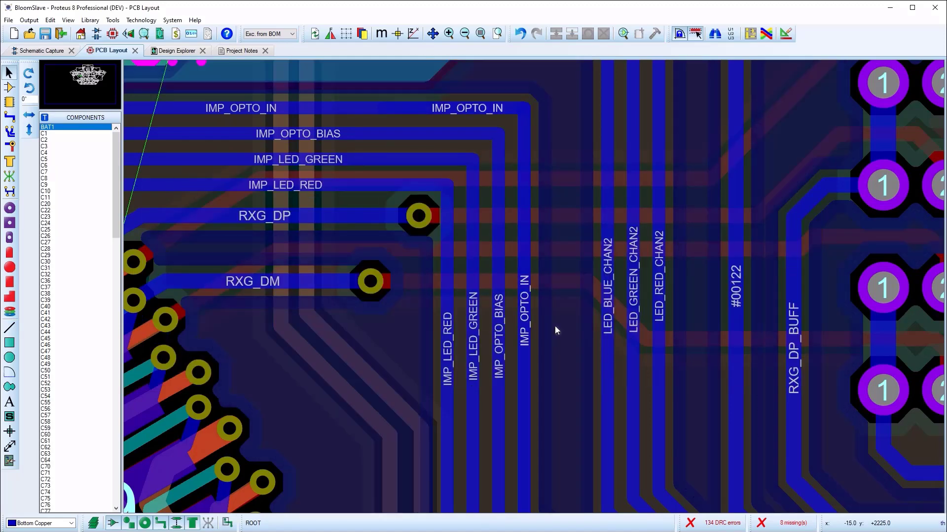
- On the BloomSlave board, reshape the IMP_OPTO_IN trace bundle's square corner into a diagonal and shift its vertical run inwards with push and shove
drag(524, 120, 392, 156)
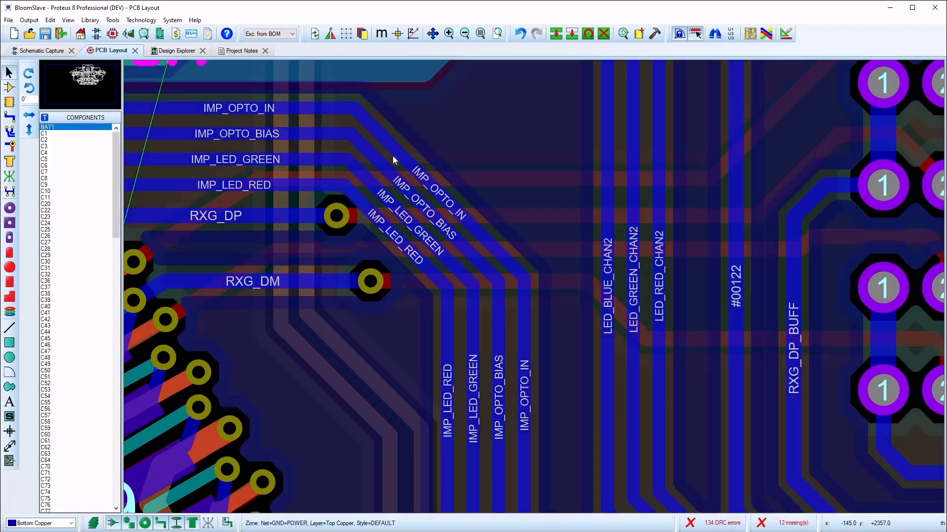
key(shift+p)
drag(444, 349, 460, 378)
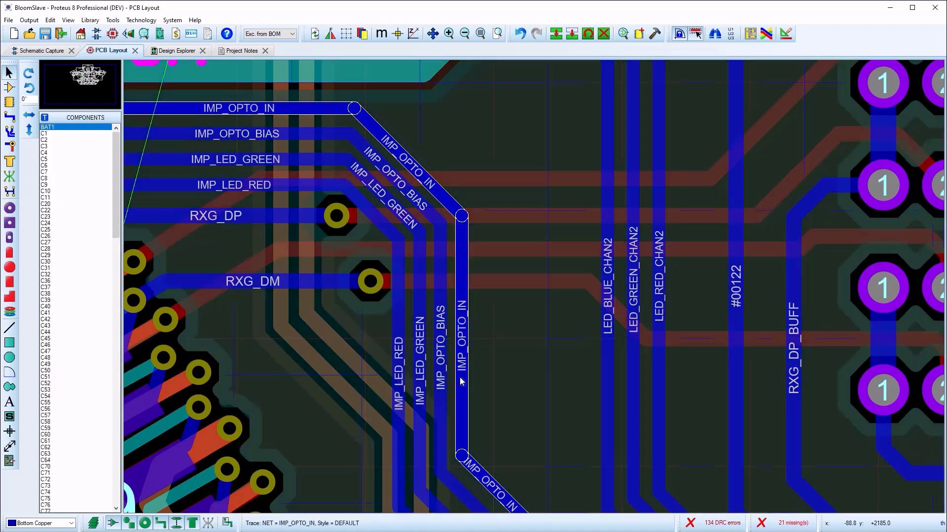
right_click(460, 377)
- On the ExAppScreen board, turn off DRC-aware route editing and move the RS485_FD_TX trace's diagonal corner segment inwards
mouse_move(581, 228)
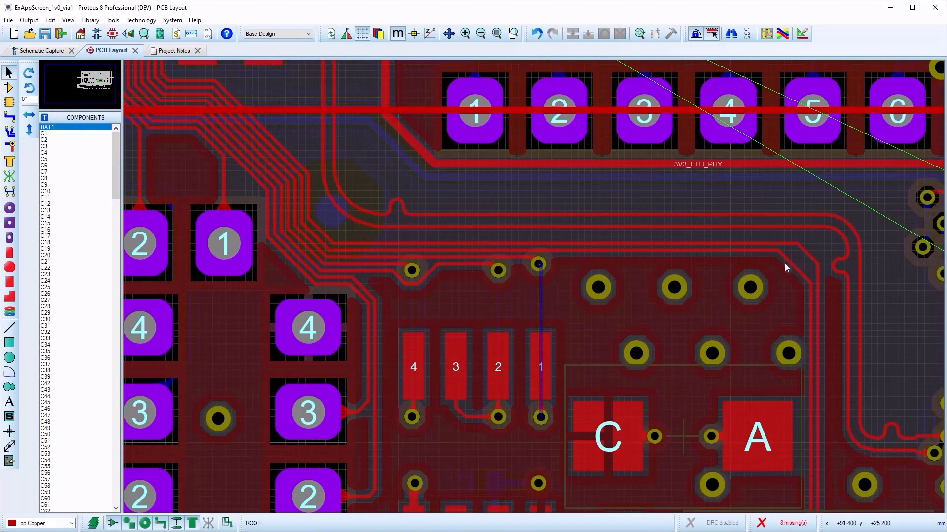
click(809, 259)
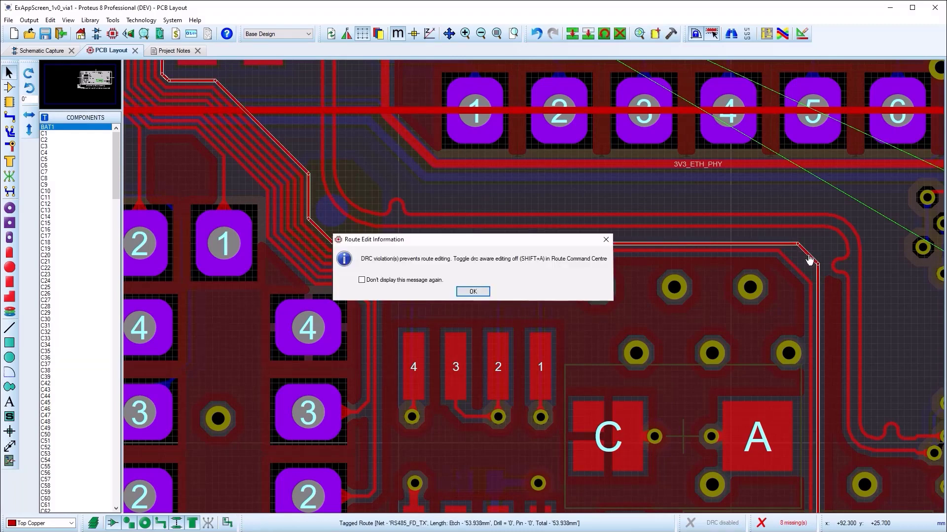
key(shift+a)
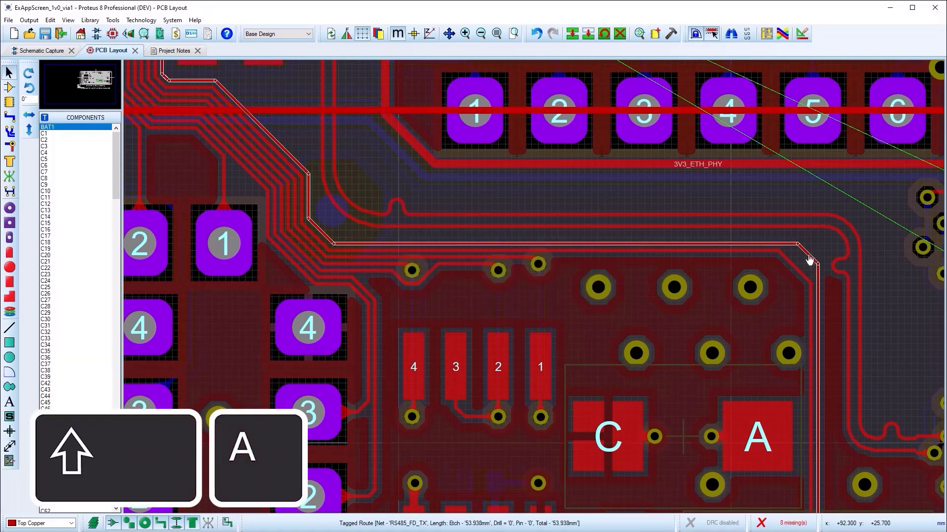
click(809, 259)
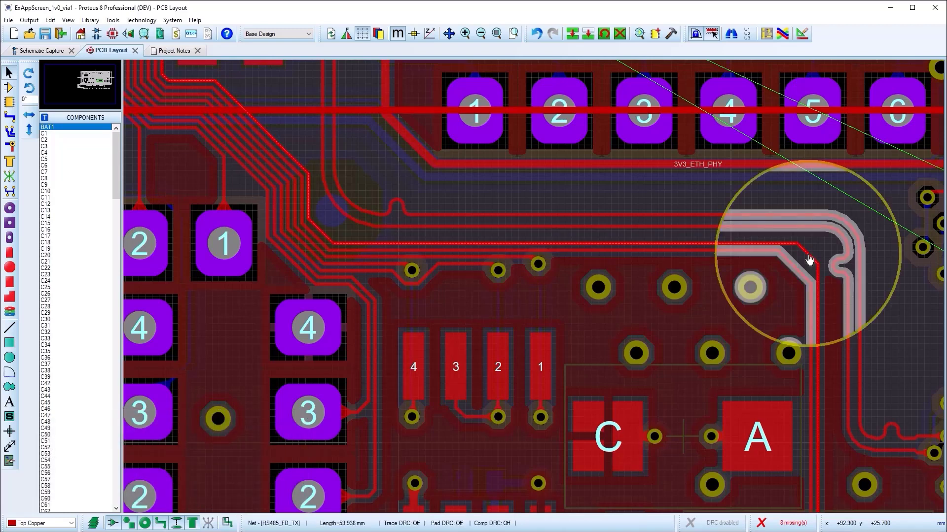
drag(809, 259, 799, 258)
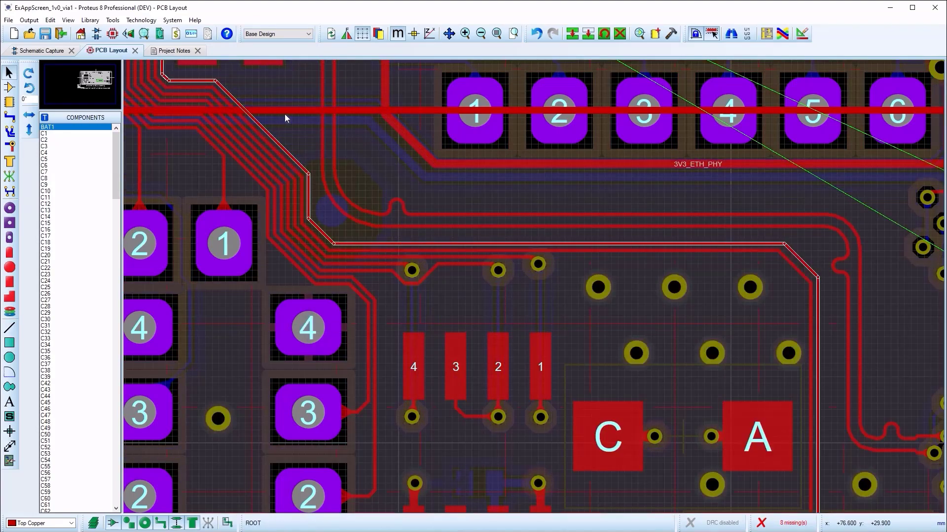
drag(285, 114, 548, 454)
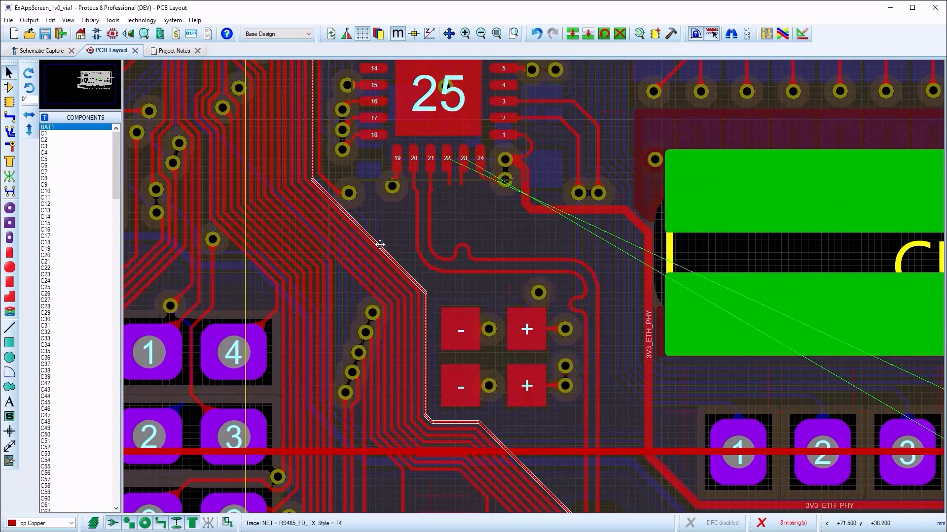
scroll(380, 245, up, 2)
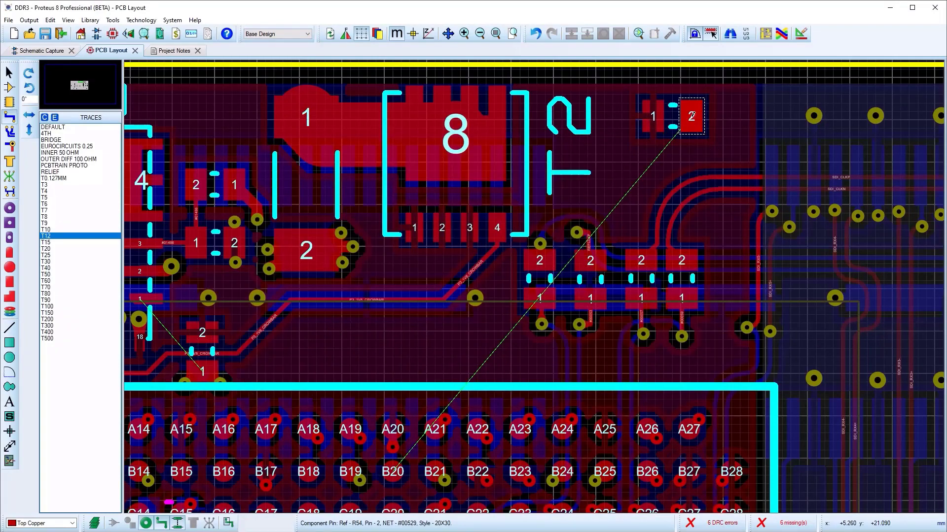
- On the DDR3 board, start a T12 trace from R54 pad 2 towards ball B20 and enable the T6 neck style from the current position
click(691, 117)
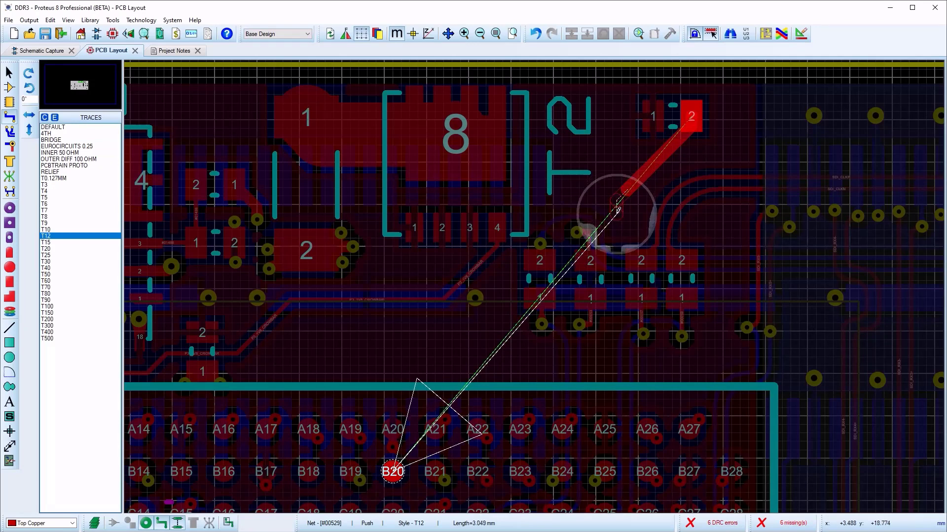
key(r)
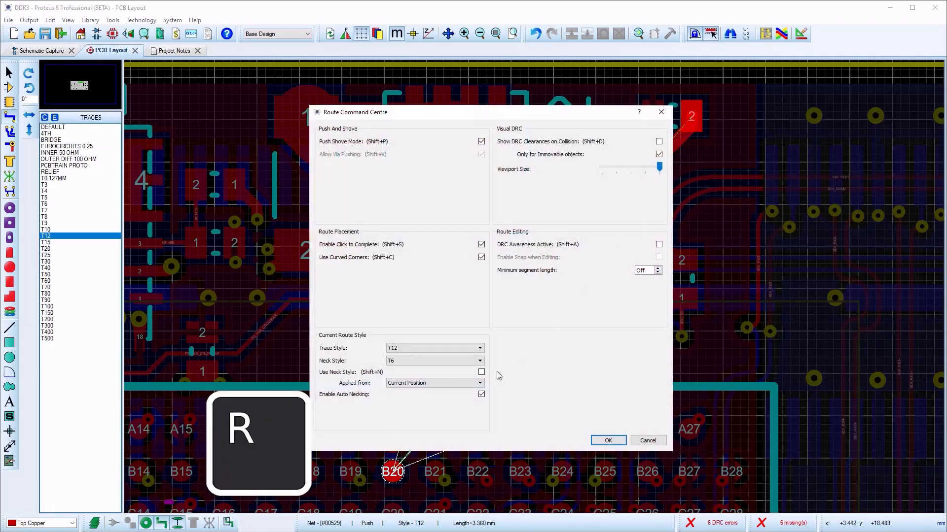
click(481, 373)
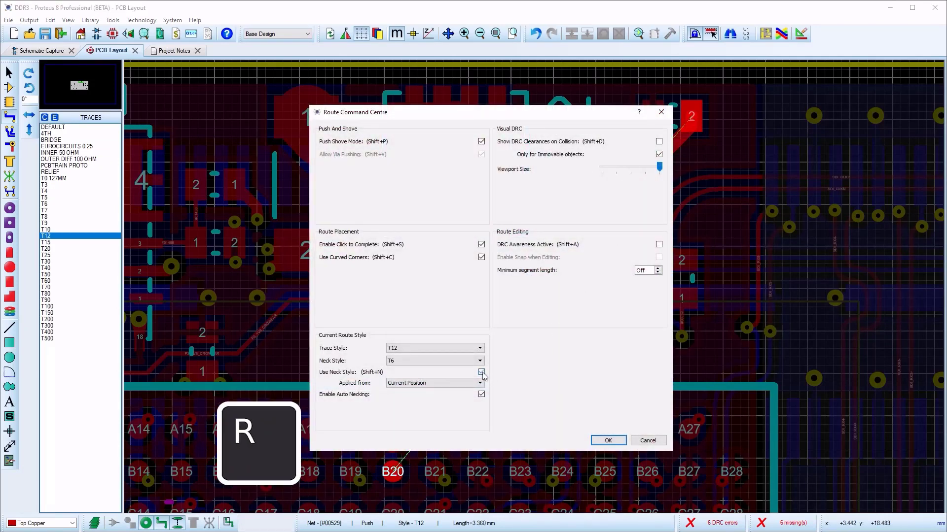
click(596, 441)
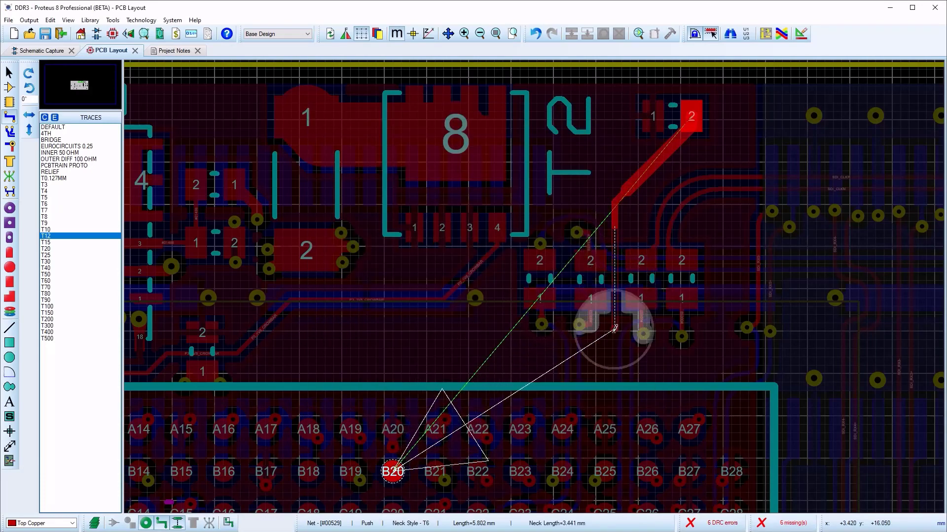
- Extend the necked trace down between the resistor pads, turn the neck style off, and toggle it again while routing
key(r)
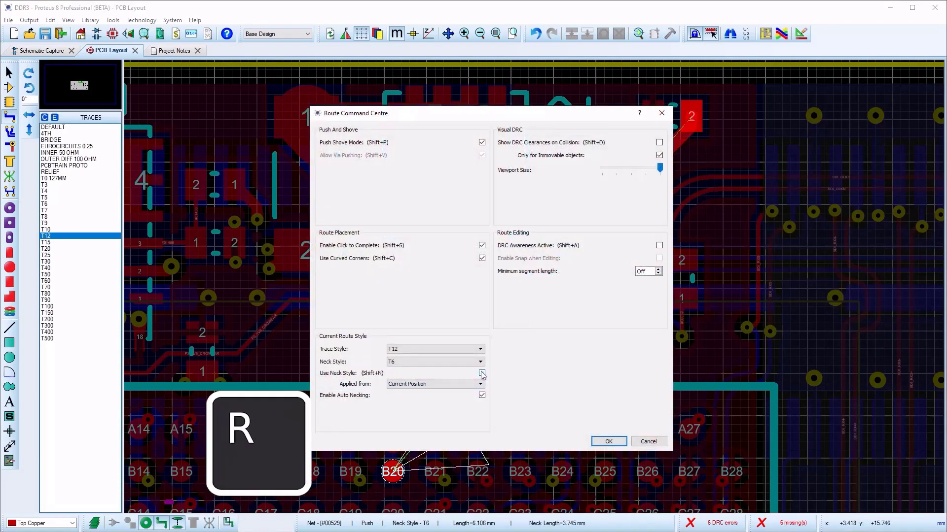
click(607, 441)
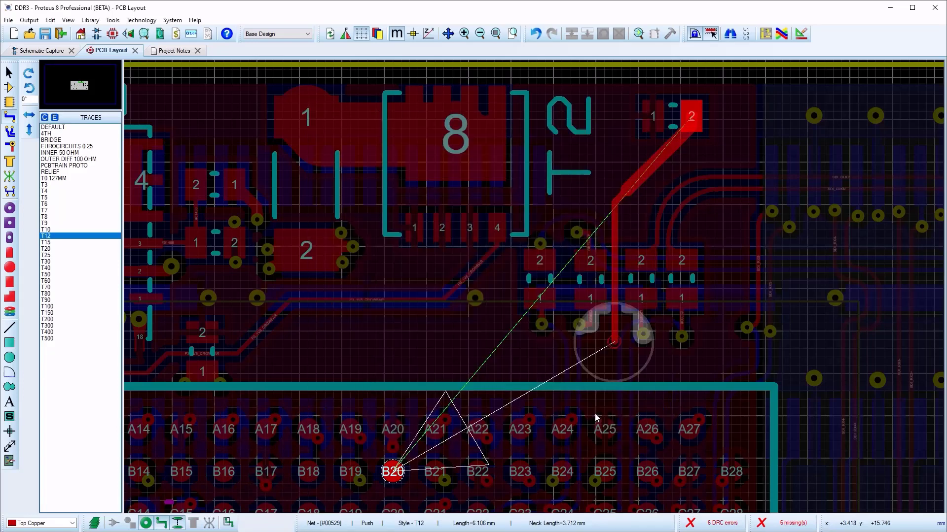
key(shift+n)
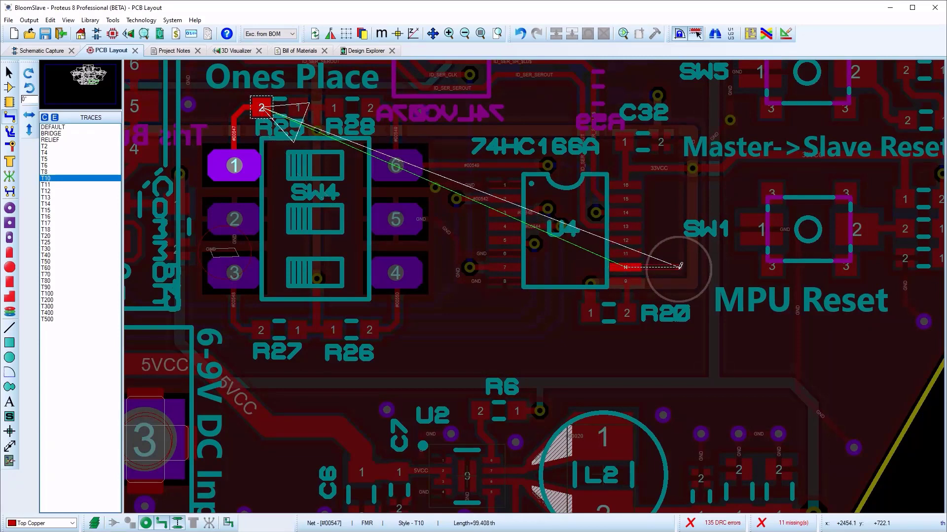
- On the BloomSlave board, route net #00547 in T10 style from U4 pin 10 around R20 to SW4 pin 1 with curved corners
click(697, 289)
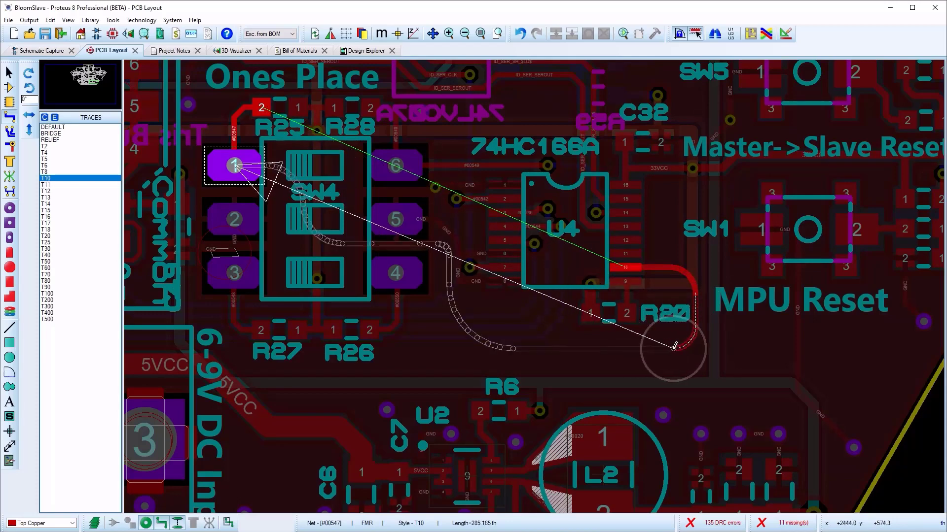
double_click(638, 346)
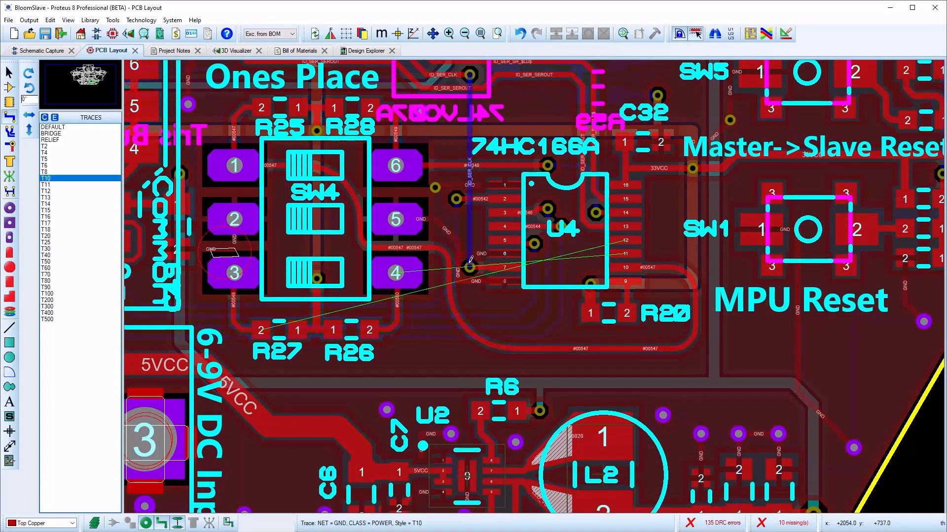
- Enable unconstrained routing and route net #00550 in T10 style from U4 pin 11 in a wide curve below R20 to R26 pad 2
click(113, 20)
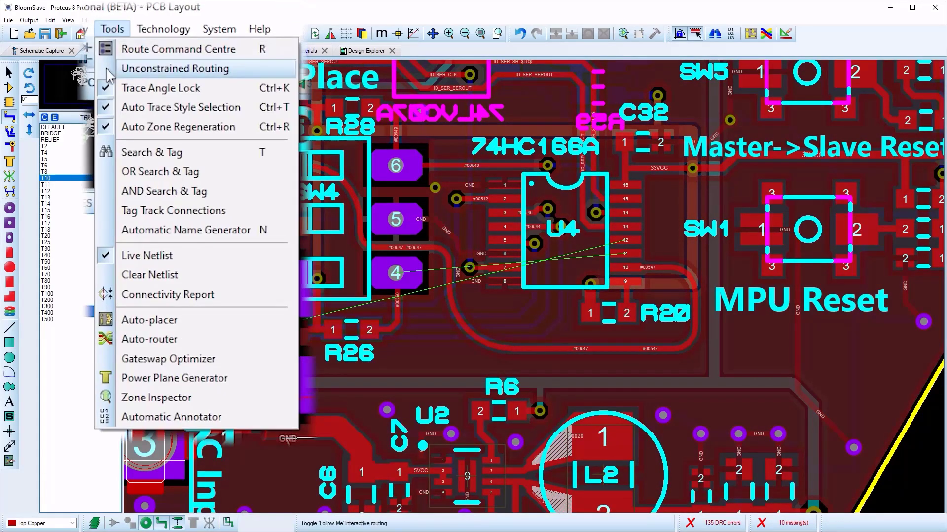
click(110, 42)
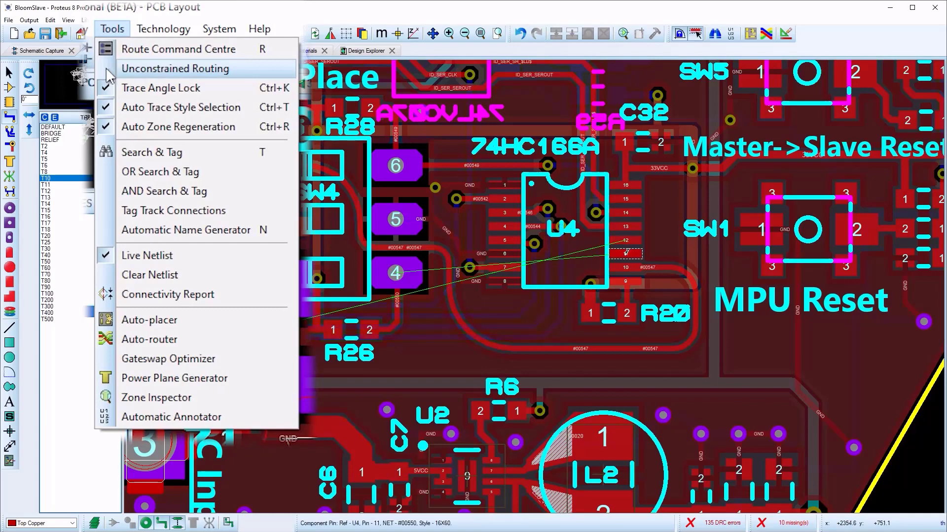
click(624, 252)
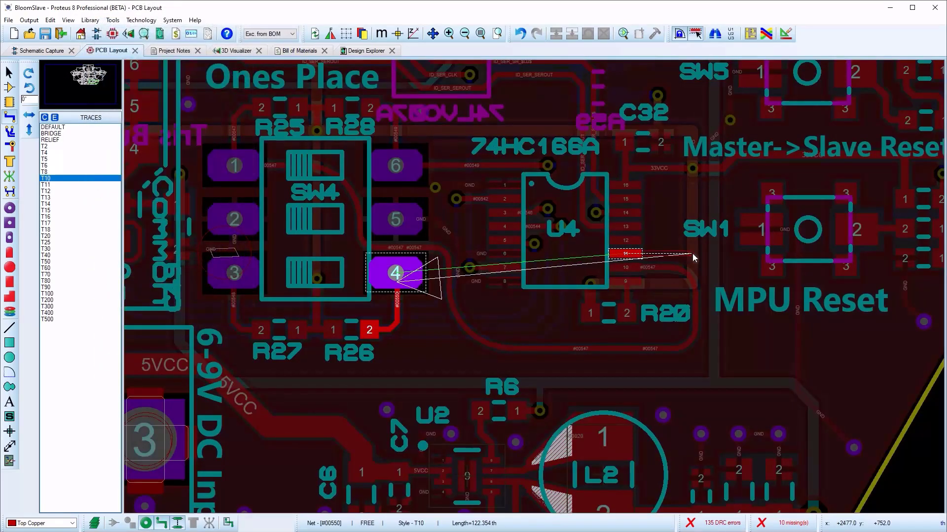
key(ctrl)
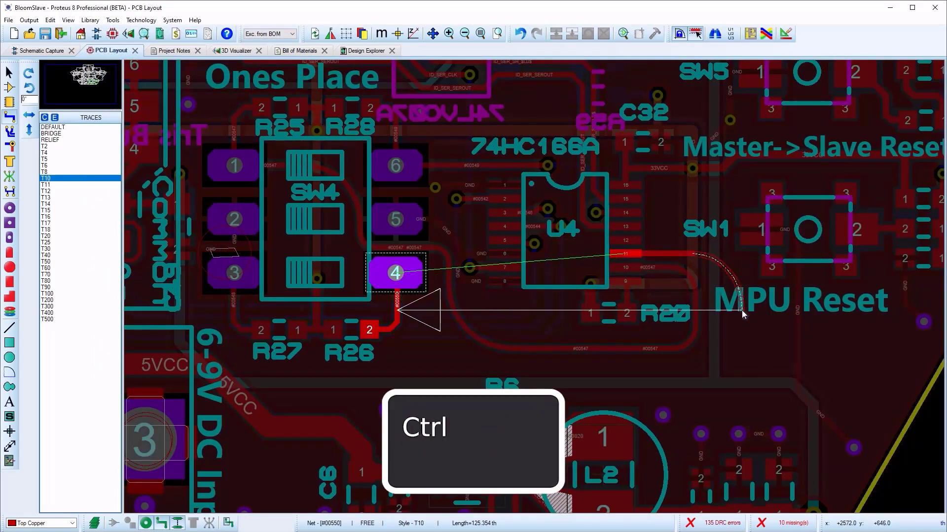
click(669, 383)
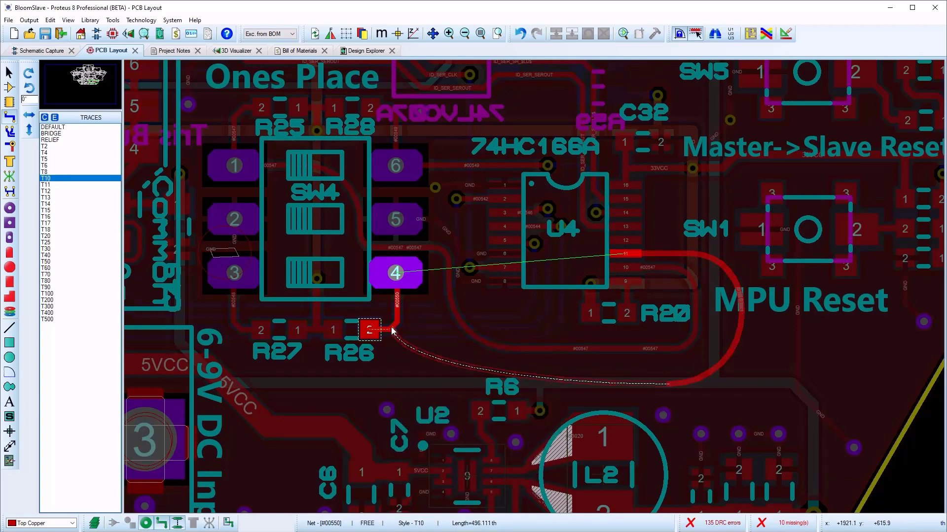
click(392, 331)
key(r)
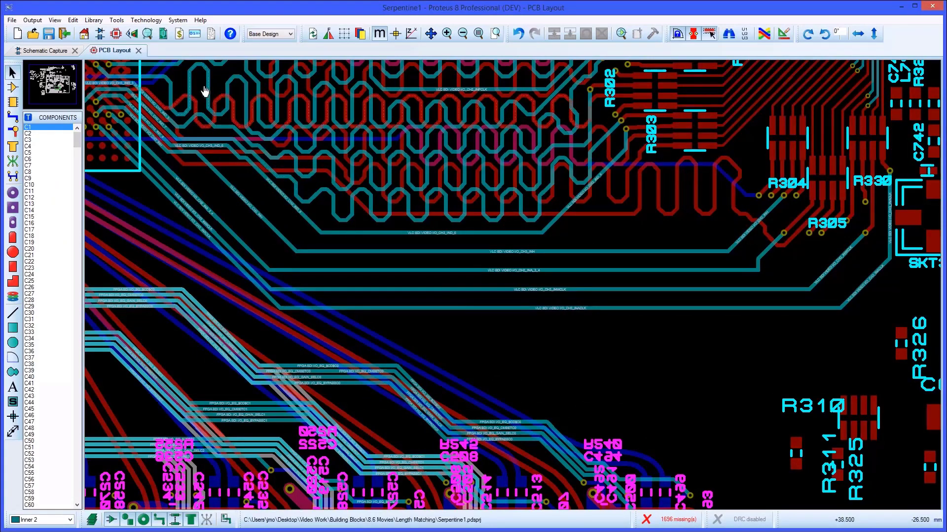
- On the Serpentine1 board, review the serpentine size, cap style, tolerance and uniform height in the length tuning settings and accept them
click(146, 20)
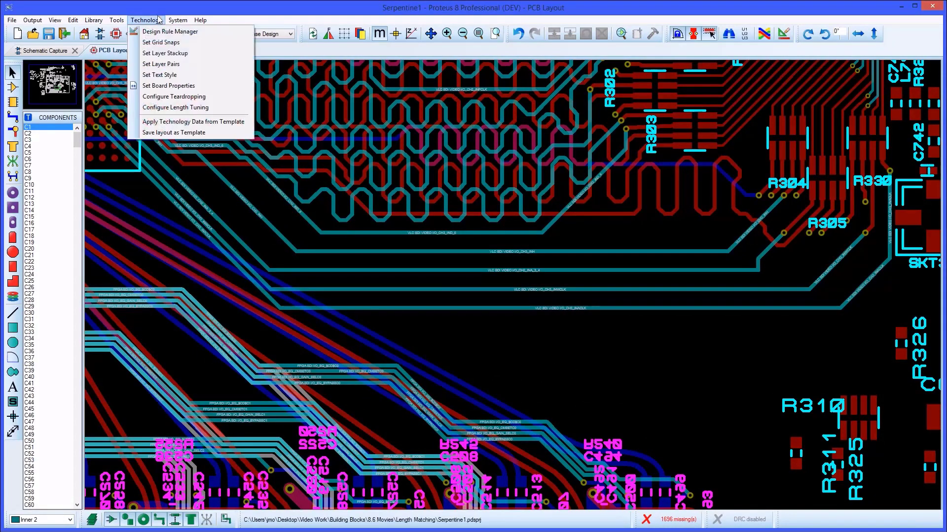
click(166, 108)
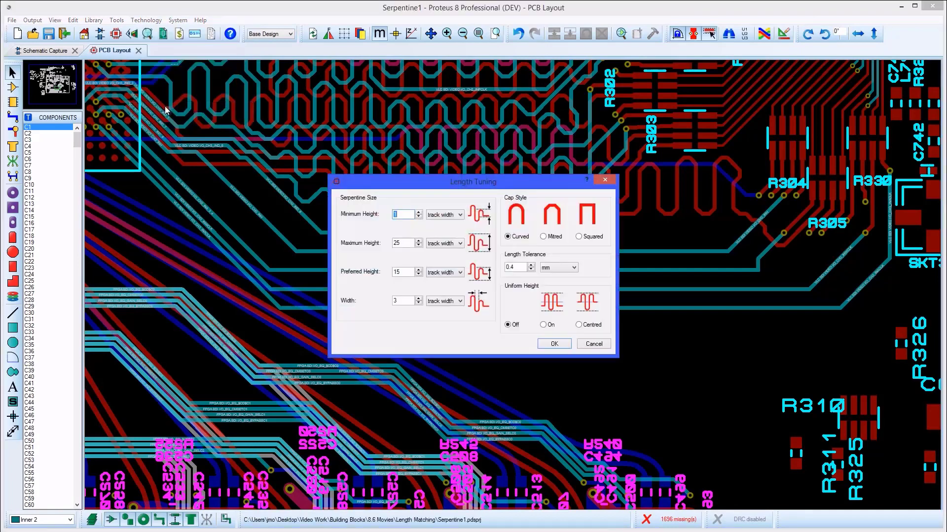
click(548, 344)
- Select the three lowest parallel VLC SDI VIDEO traces, from CH3_INACLK up to INA_3_4, and match their route lengths
ctrl+click(539, 309)
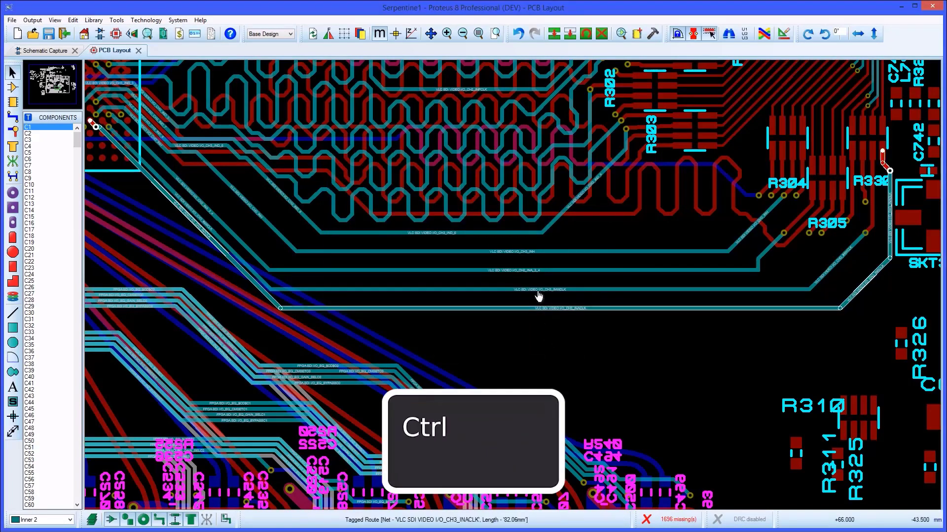
ctrl+click(538, 290)
ctrl+click(541, 271)
right_click(549, 265)
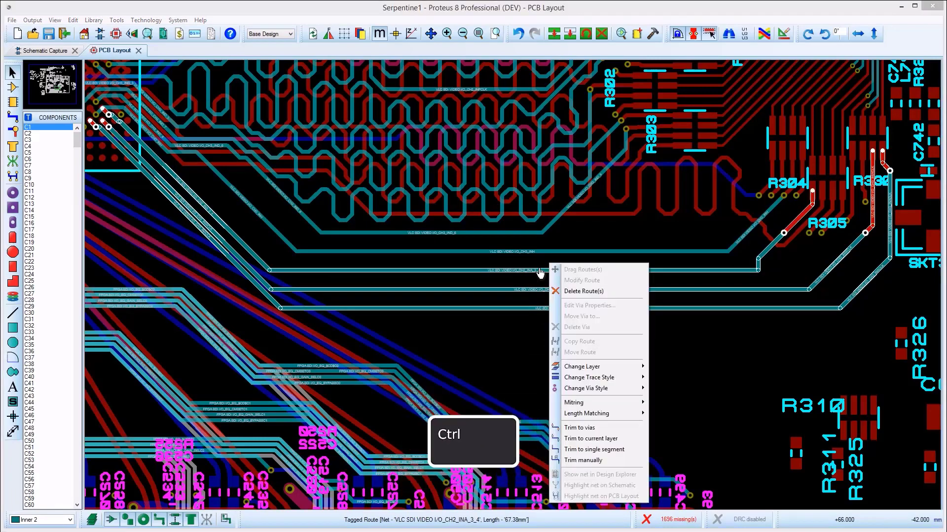
mouse_move(622, 417)
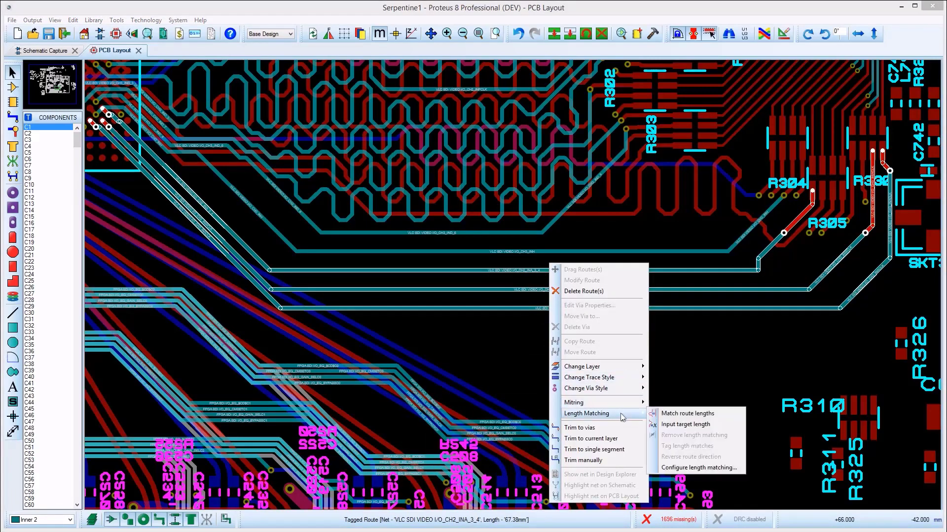
click(677, 417)
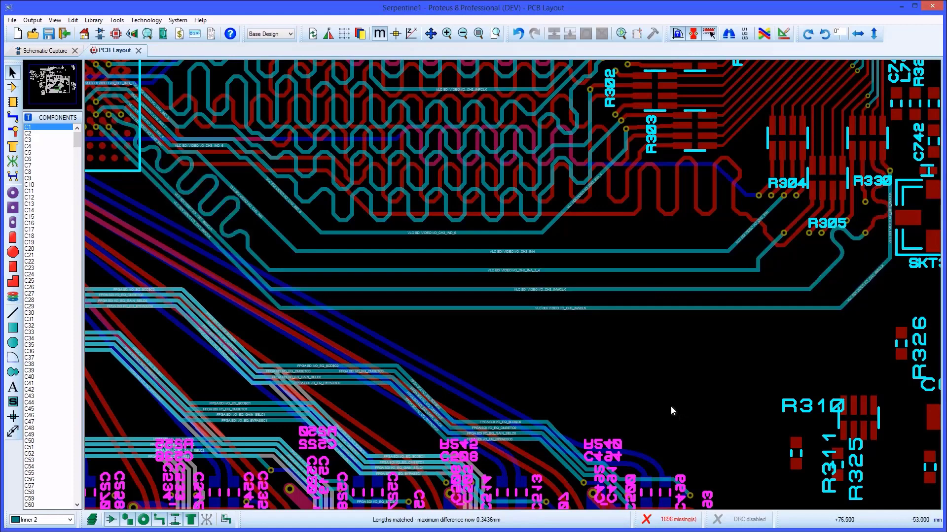
- Select the CH3_INH trace together with the already matched INA_3_4 trace and match their route lengths, agreeing to replace the existing matching
click(537, 256)
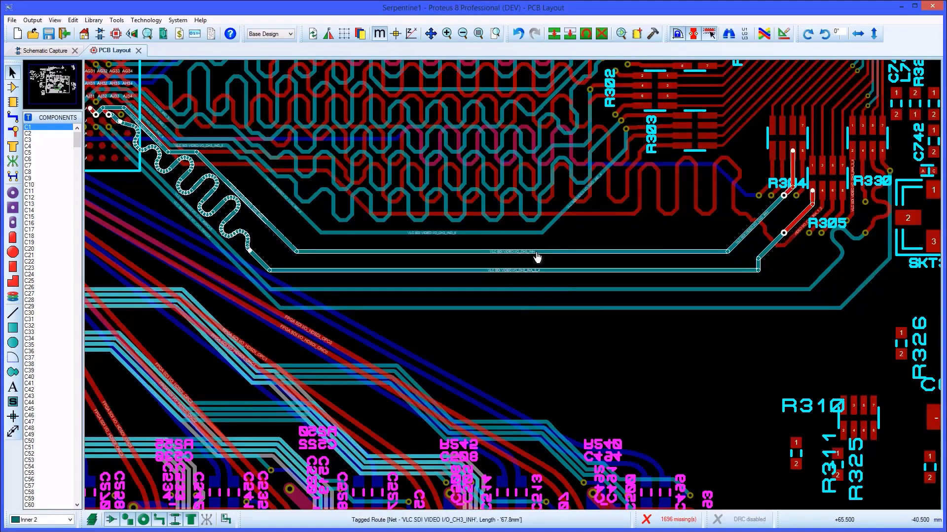
right_click(537, 256)
mouse_move(598, 401)
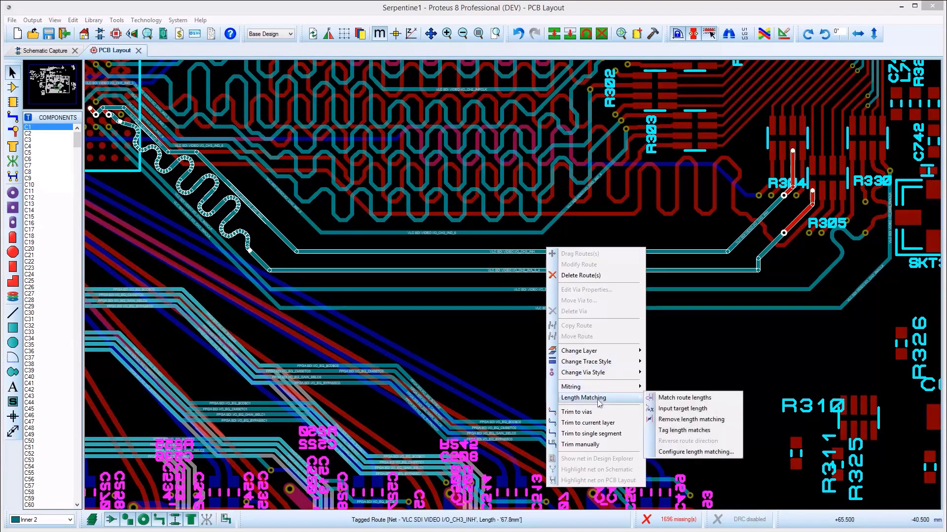
click(688, 402)
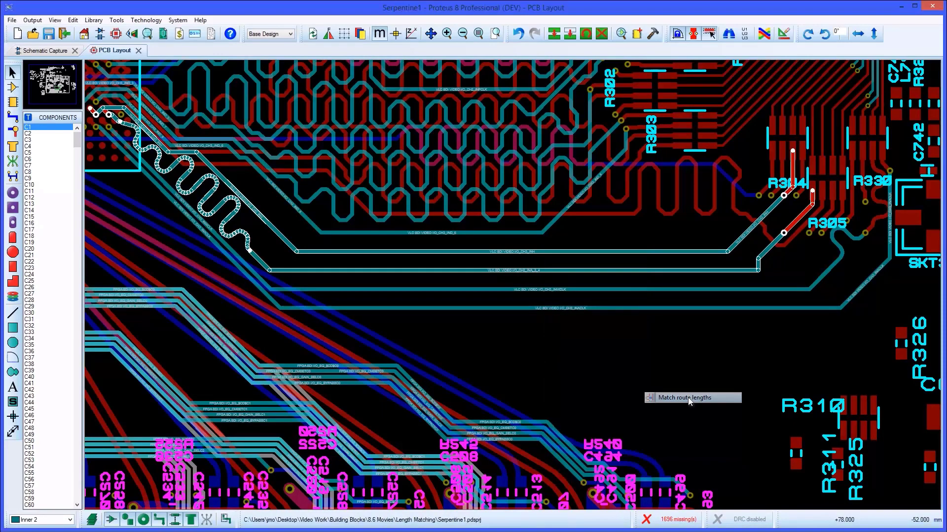
click(459, 286)
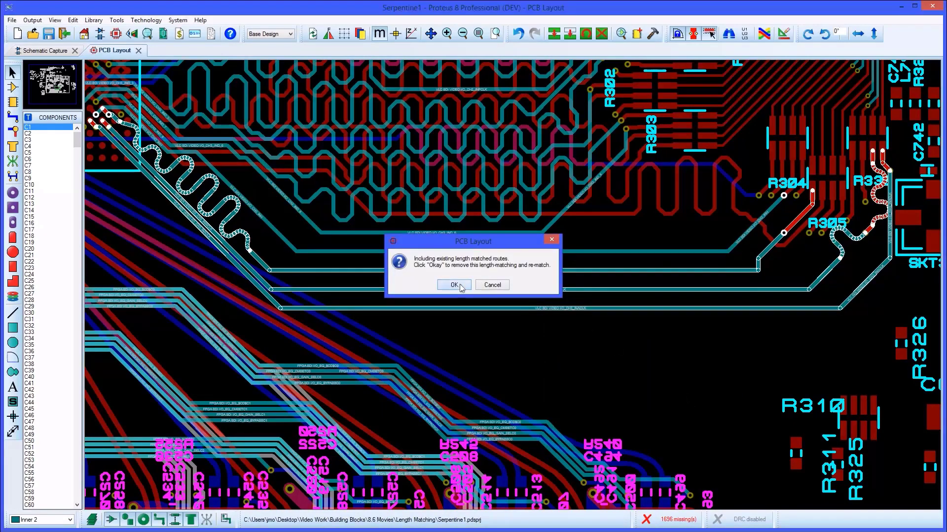
- Slide the CH3_INH serpentine to the middle of its long horizontal run and shift the INA_3_4 serpentine onto its own horizontal run
click(659, 256)
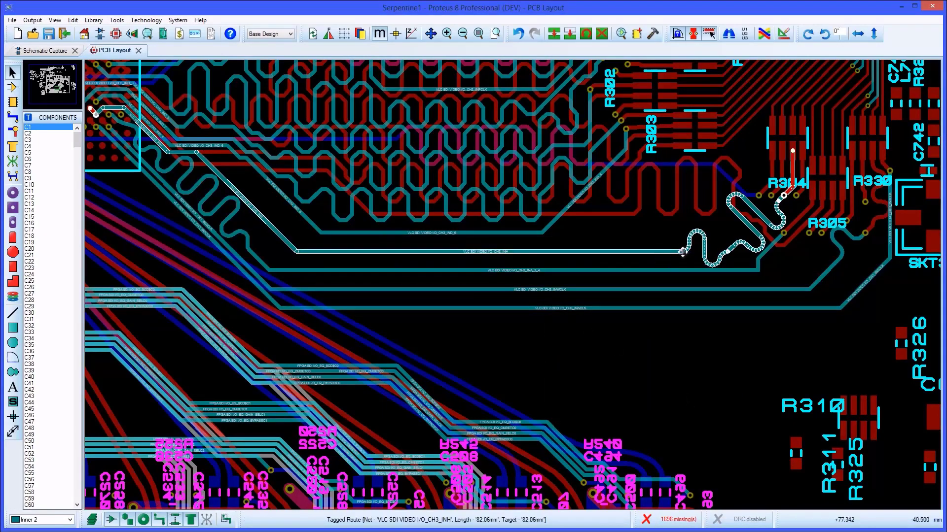
drag(682, 251, 400, 242)
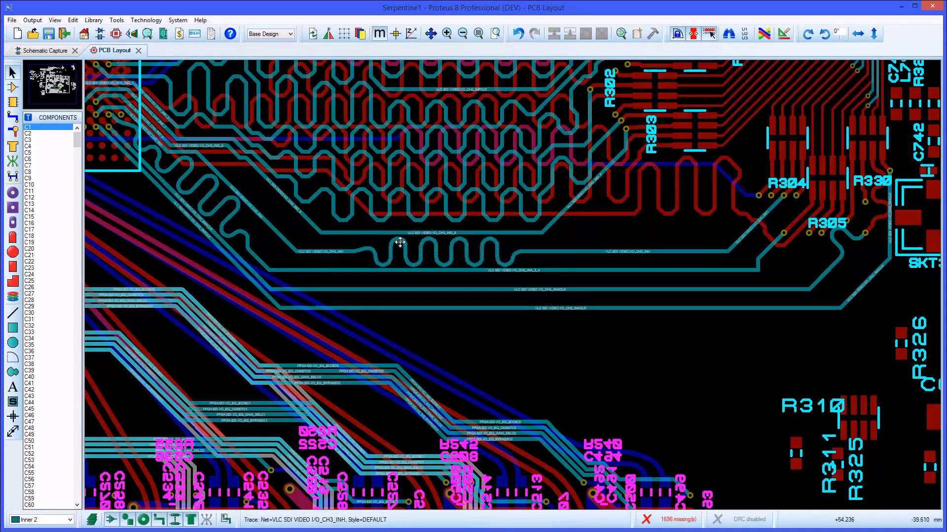
click(249, 254)
drag(313, 275, 450, 277)
drag(450, 277, 500, 280)
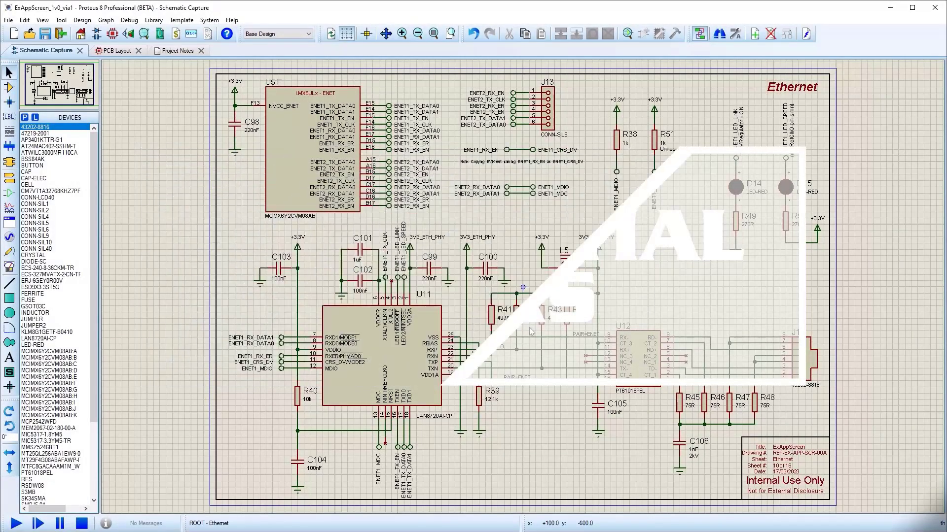
- On the ExAppScreen Ethernet schematic, configure a differential pair from the RX wire, with start component U11 and end component U12
right_click(538, 332)
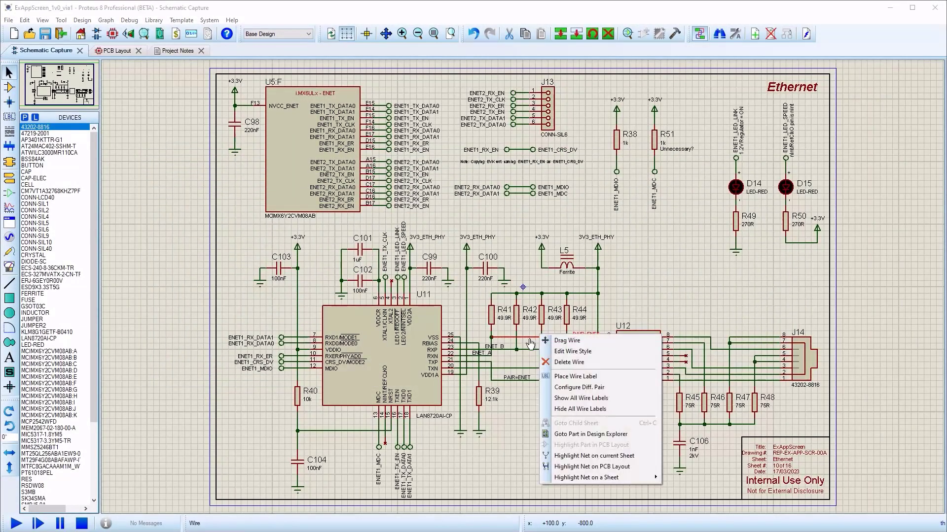
click(558, 387)
click(371, 254)
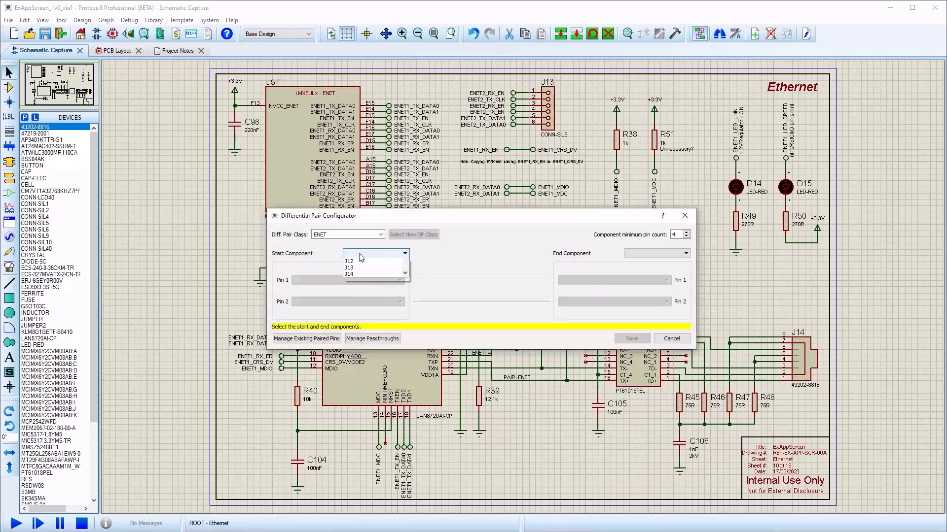
click(355, 306)
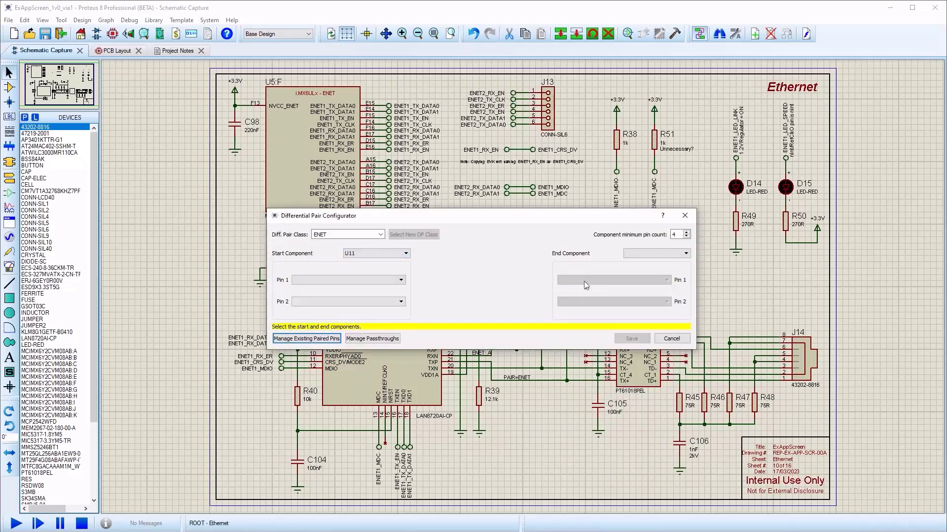
click(656, 254)
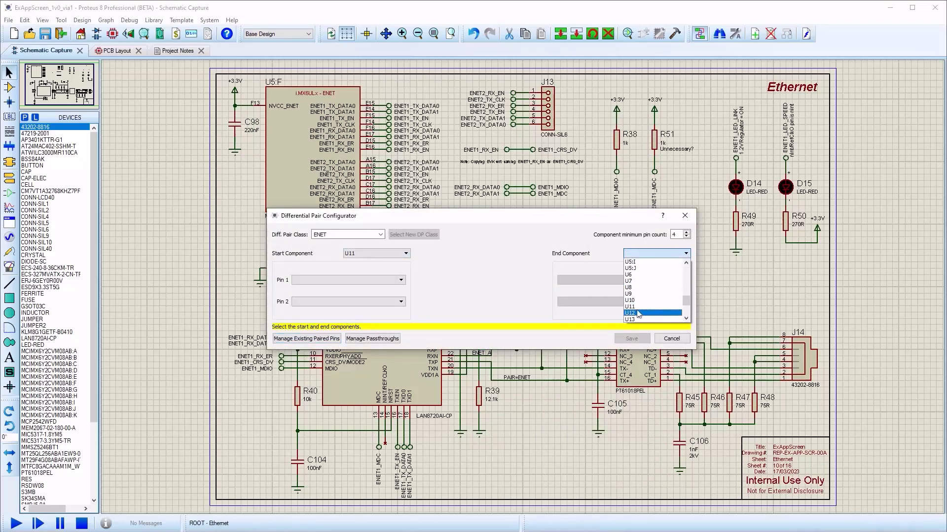
click(638, 314)
- Choose RX+ (ENET_B) as pin 1 of the end component and save the ENET differential pair
click(633, 281)
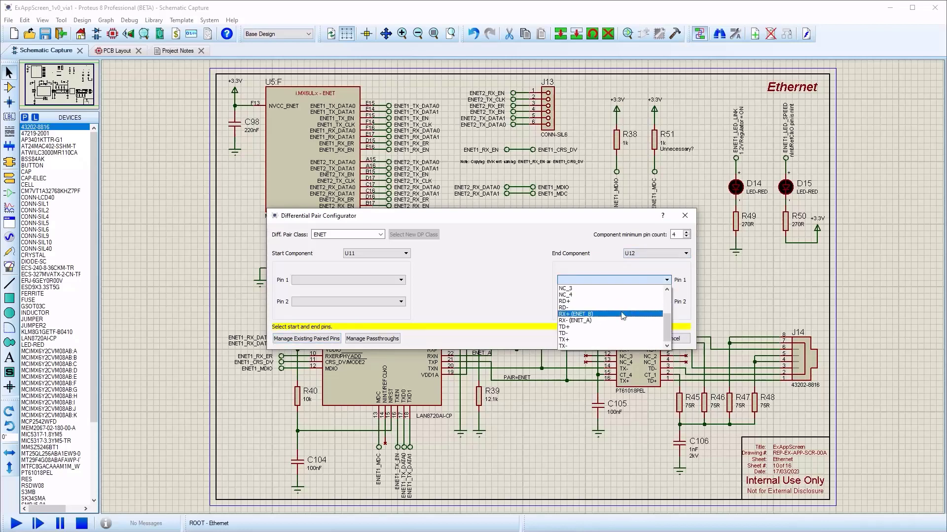
click(623, 314)
click(633, 343)
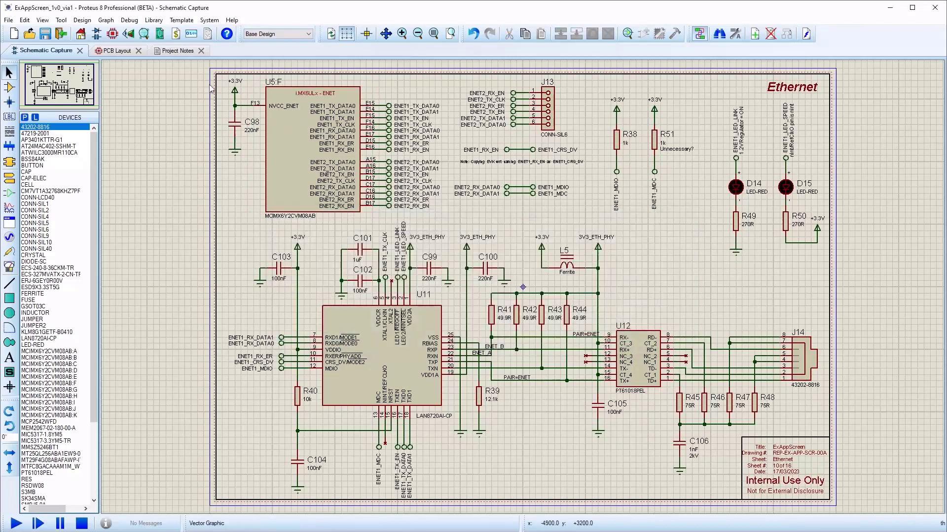
- In the PCB layout, route the ENET_A and ENET_B differential pair in T4 style between U11 pins 22 and 23 and the vias beside R41 and R42
click(119, 50)
click(9, 131)
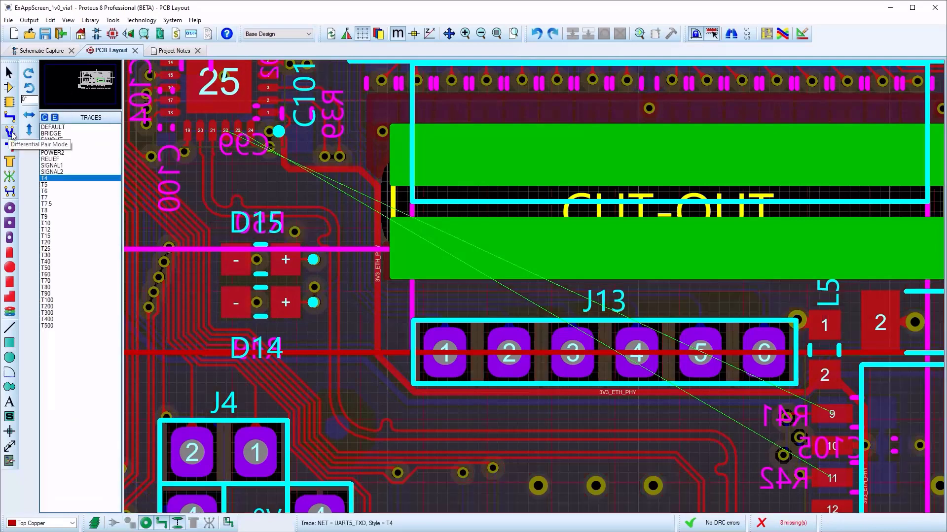
click(232, 129)
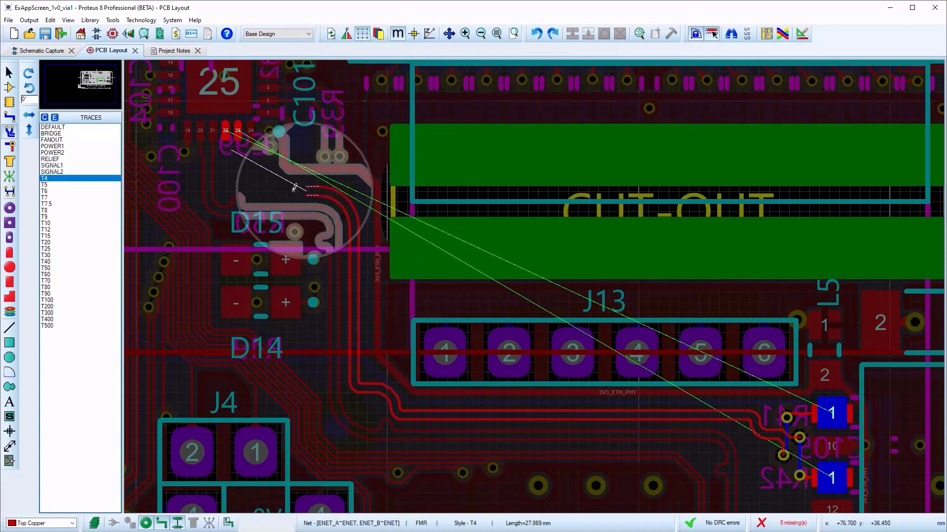
click(232, 142)
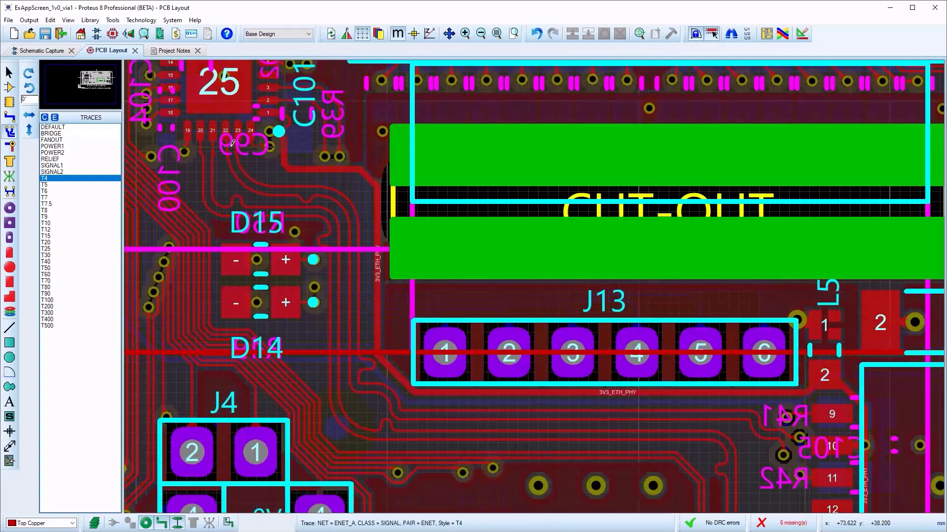
- Open the differential pair design rules and select the Ethernet pair class to examine its clearances and tolerances
click(803, 36)
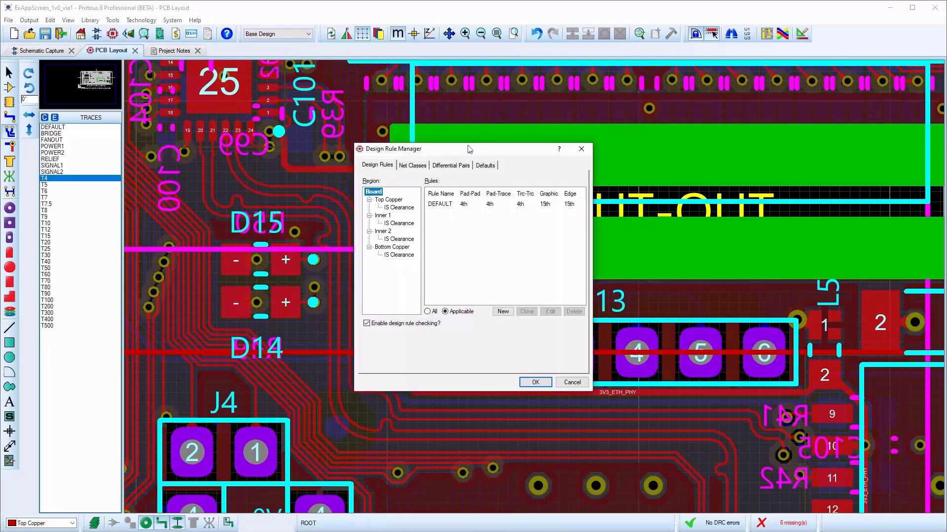
click(451, 165)
click(434, 183)
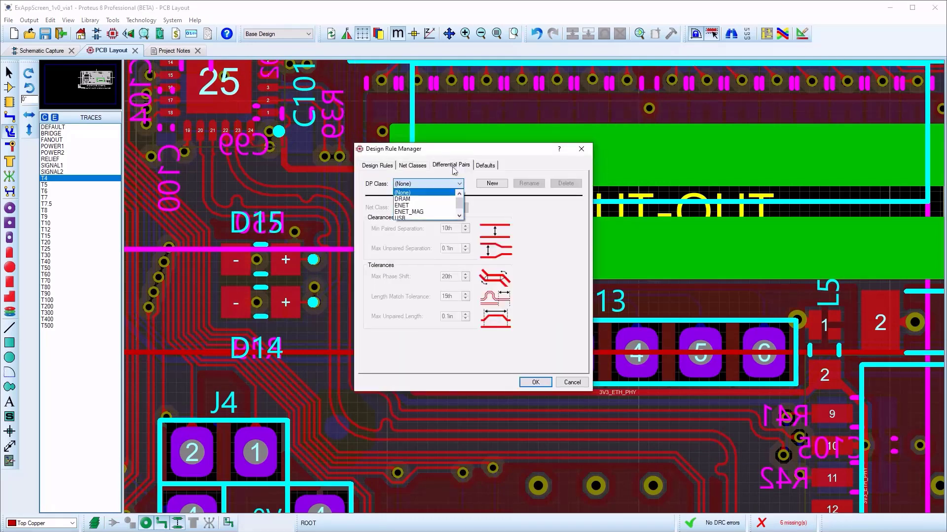
click(423, 209)
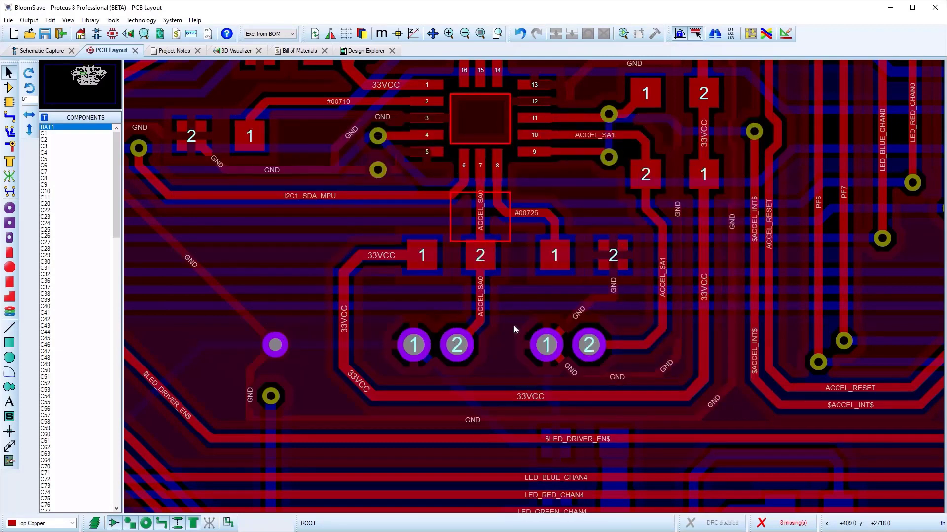
- On the BloomSlave board, enable teardrops in the teardrop configuration and apply the settings
click(143, 20)
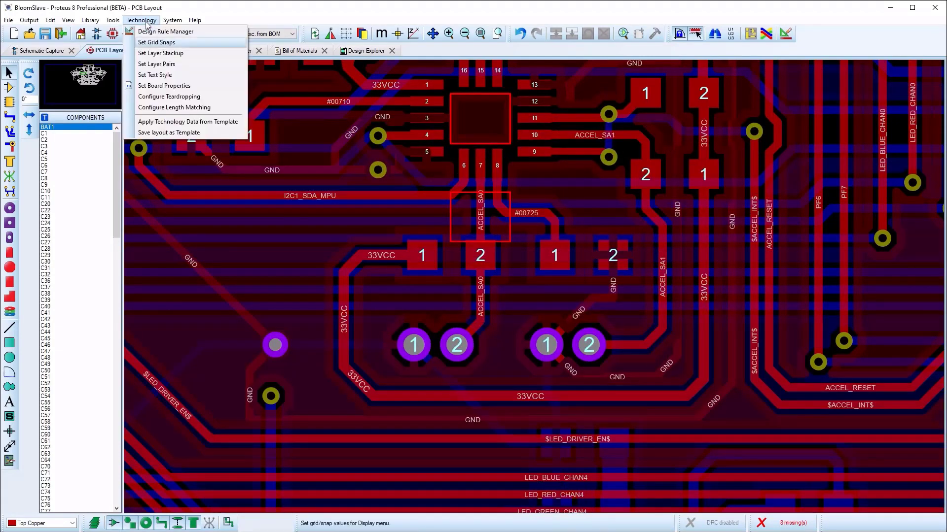
click(172, 97)
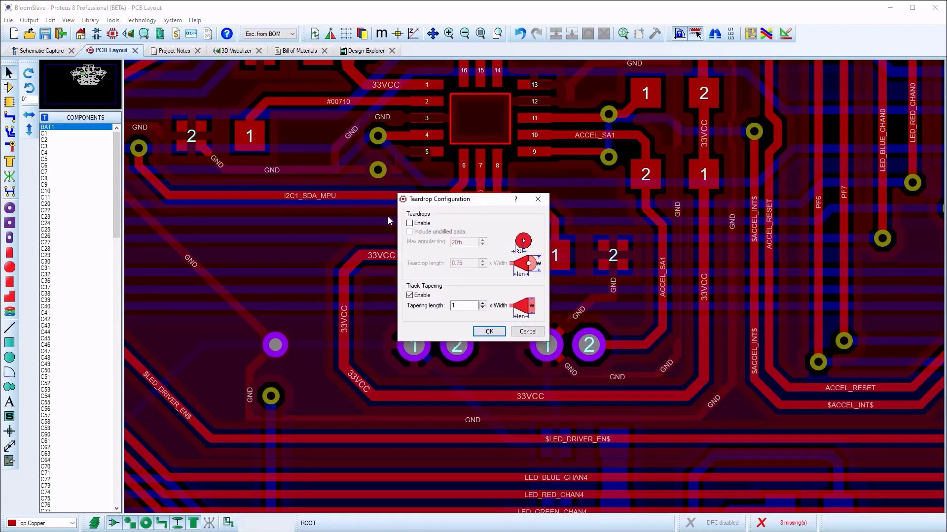
click(410, 224)
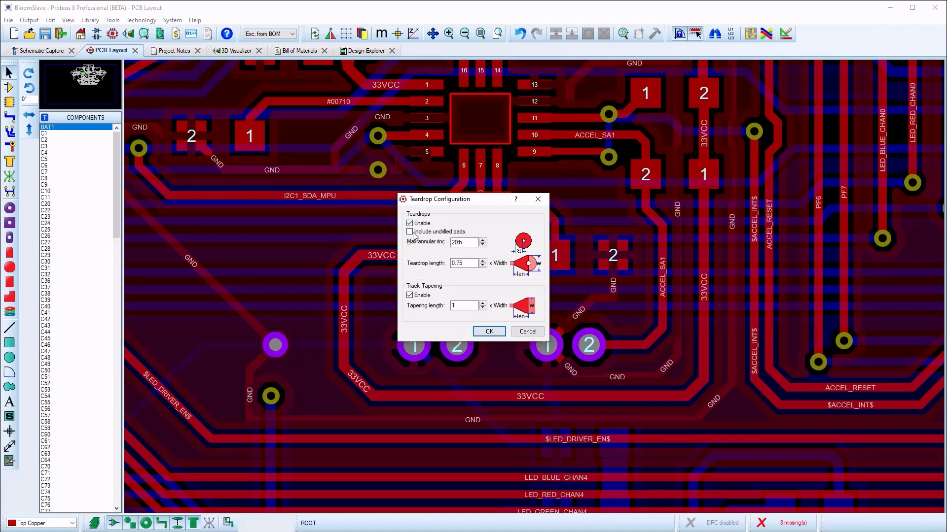
click(488, 332)
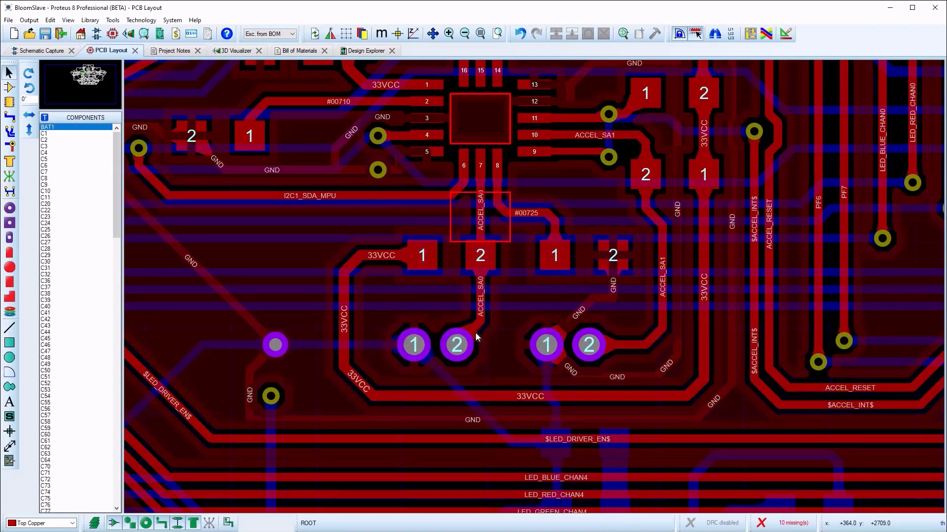
- Mitre the 33VCC route that loops below the accelerometer chip with Curved cornering, converting its existing corners
click(511, 394)
right_click(512, 395)
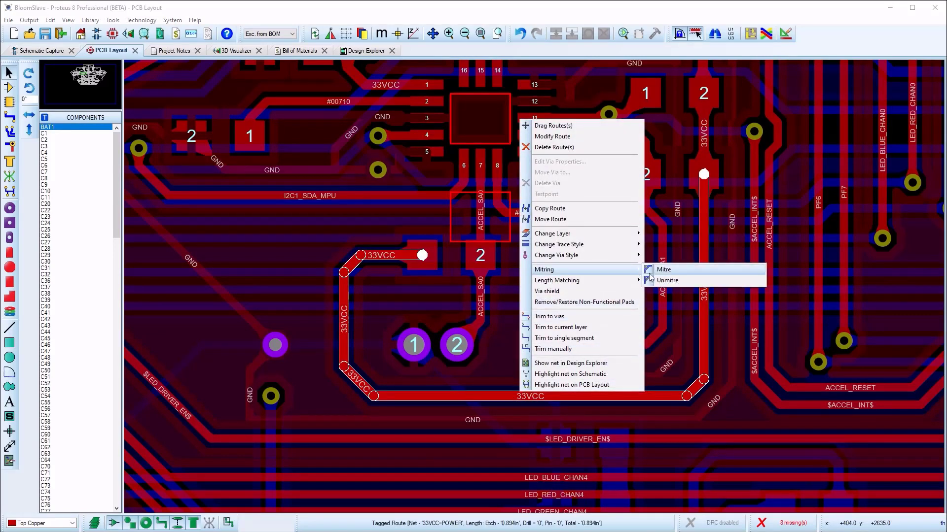
click(650, 273)
click(614, 298)
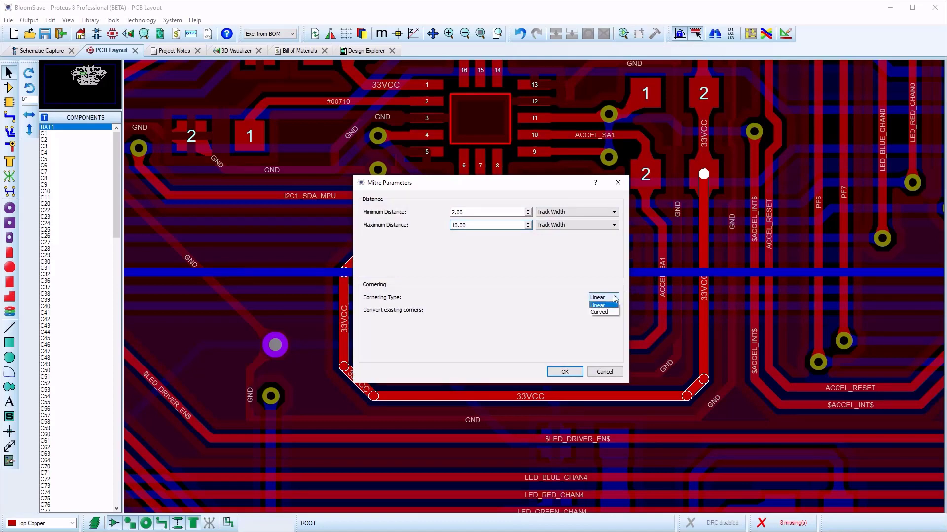
click(611, 313)
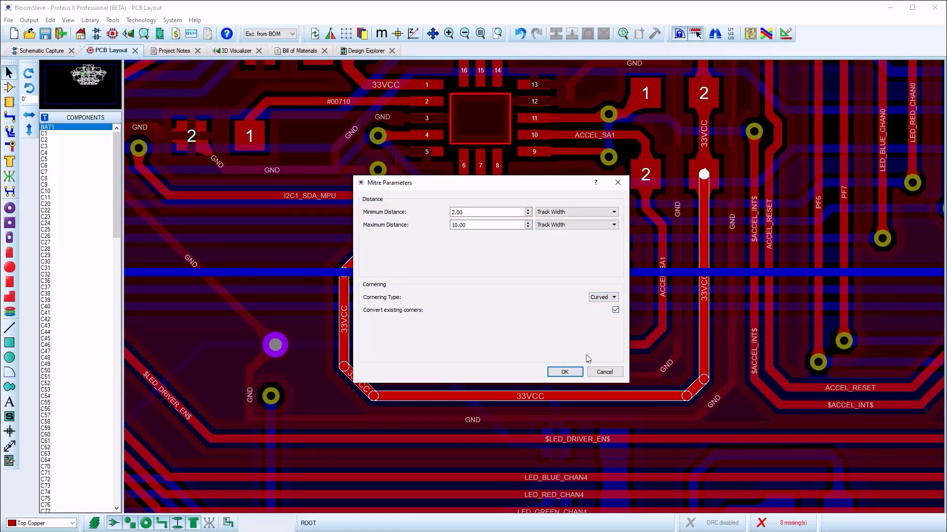
click(574, 373)
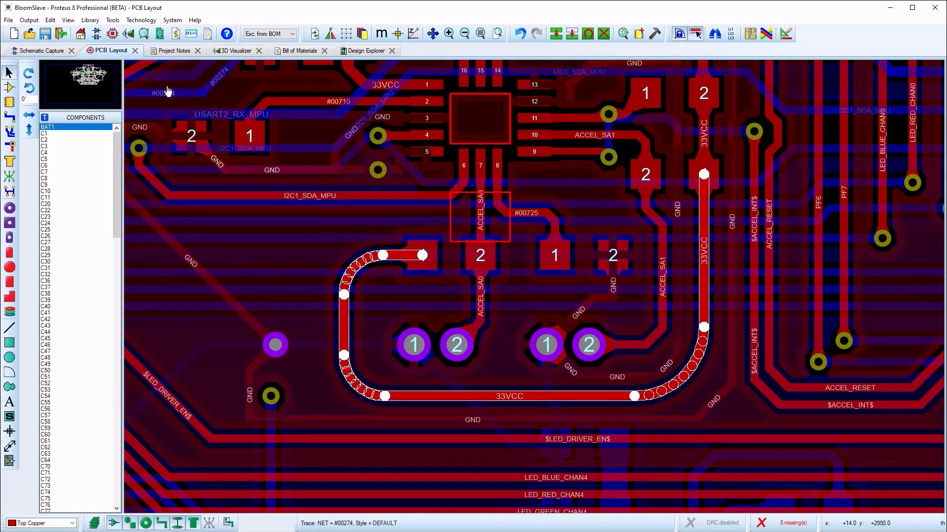
- Mitre all tracks on the layout using the Curved cornering type, so existing corners are converted to curves
click(57, 21)
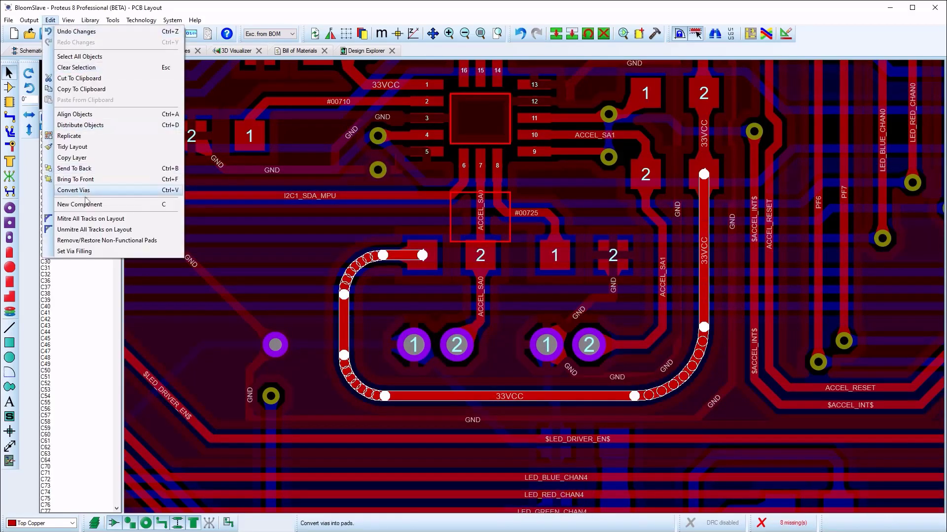
click(77, 218)
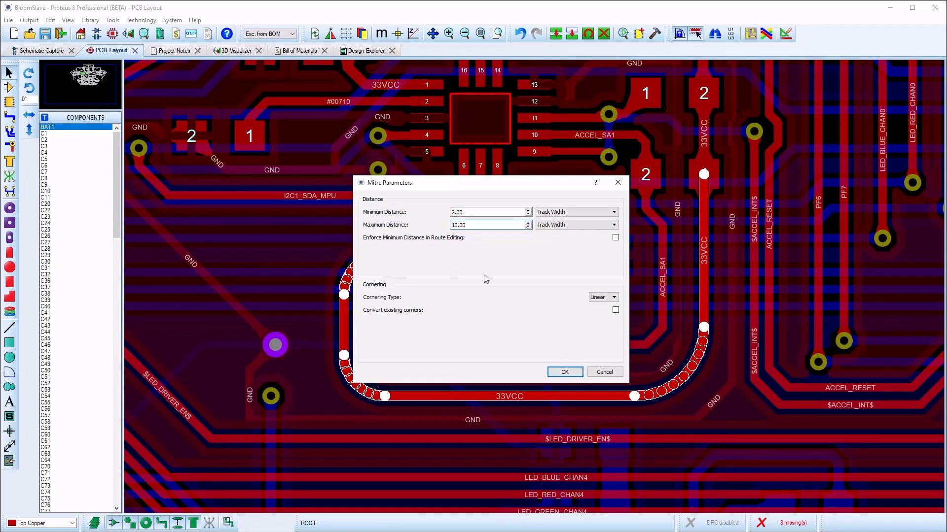
click(599, 297)
click(605, 313)
click(565, 372)
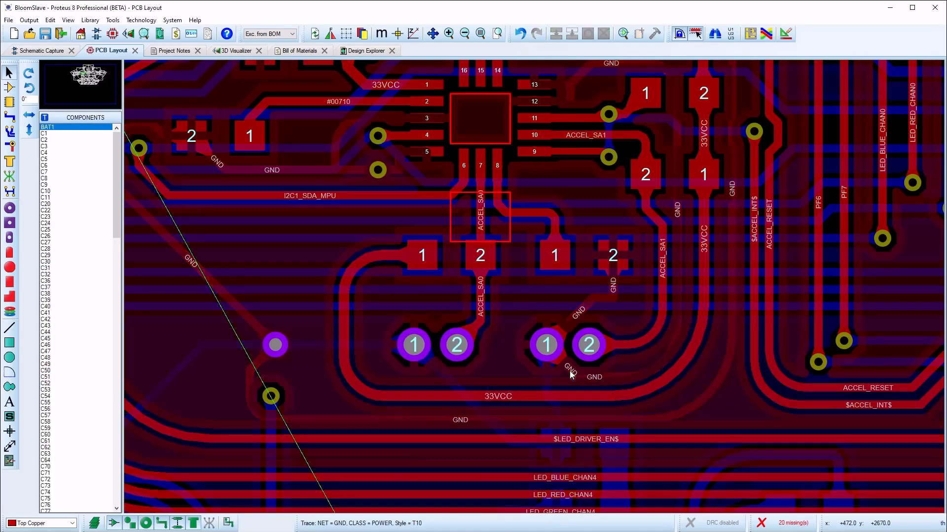